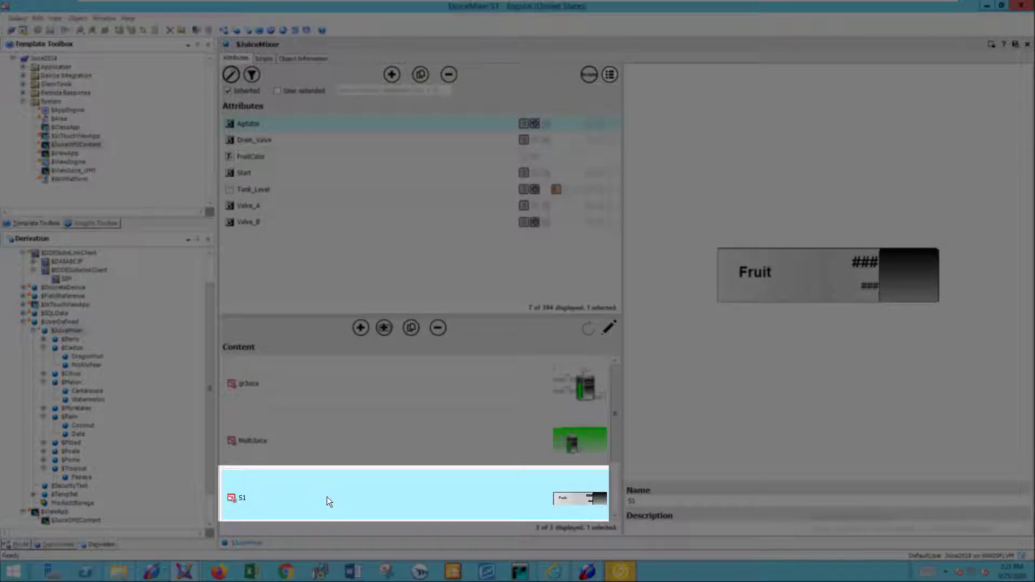
Open the S1 graphic of the $JuiceMixer template for editing and select its rounded rectangle.
double_click(326, 496)
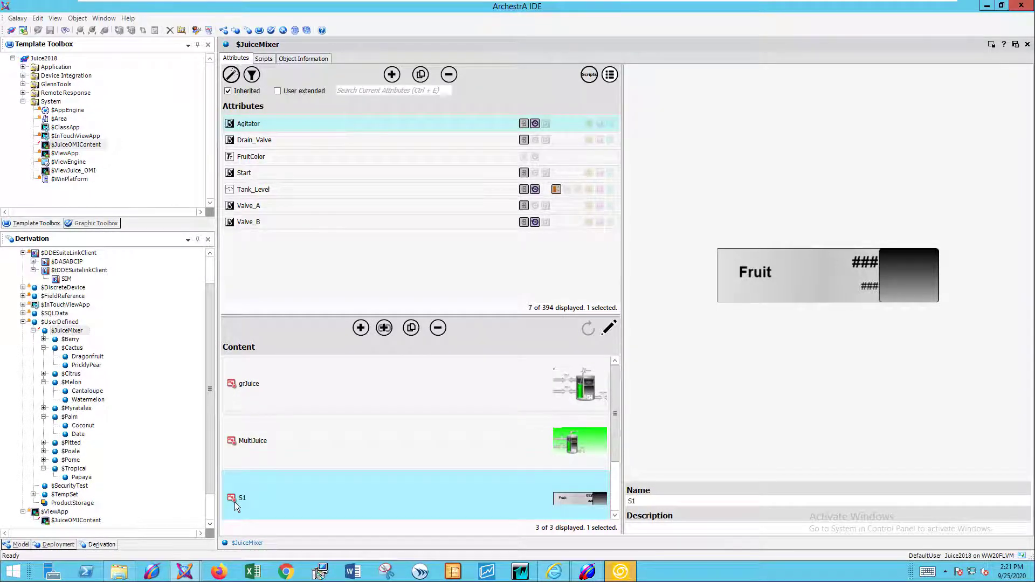
double_click(292, 493)
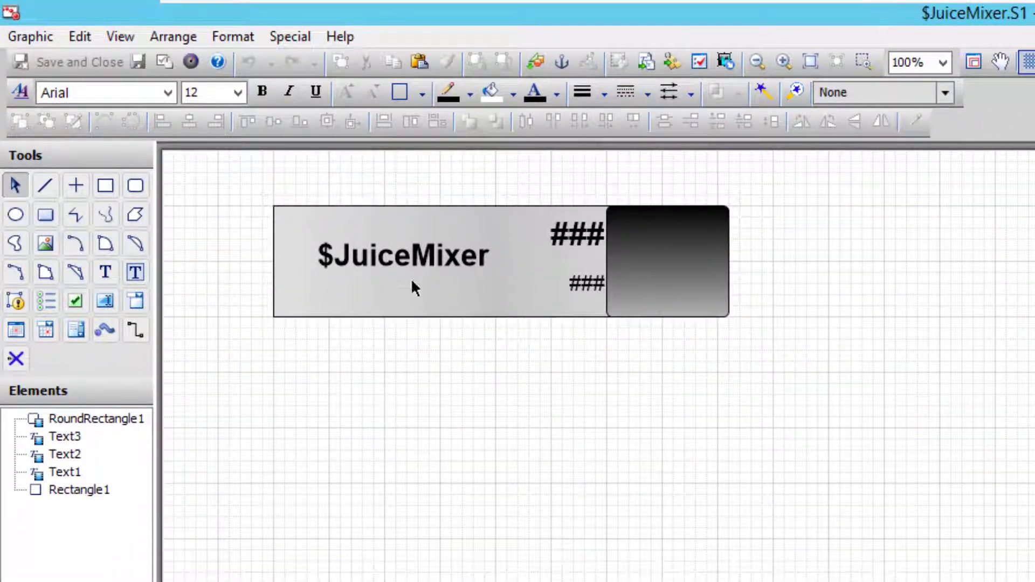
click(665, 254)
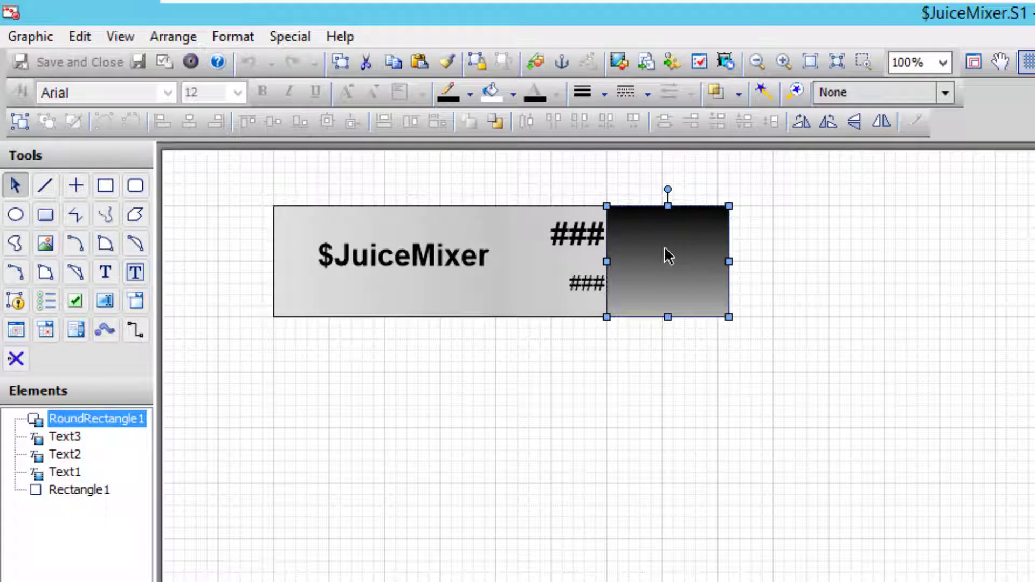
Examine the available ContentType options of the S1 graphic through to the User_Defined entries, and dismiss the list.
click(920, 448)
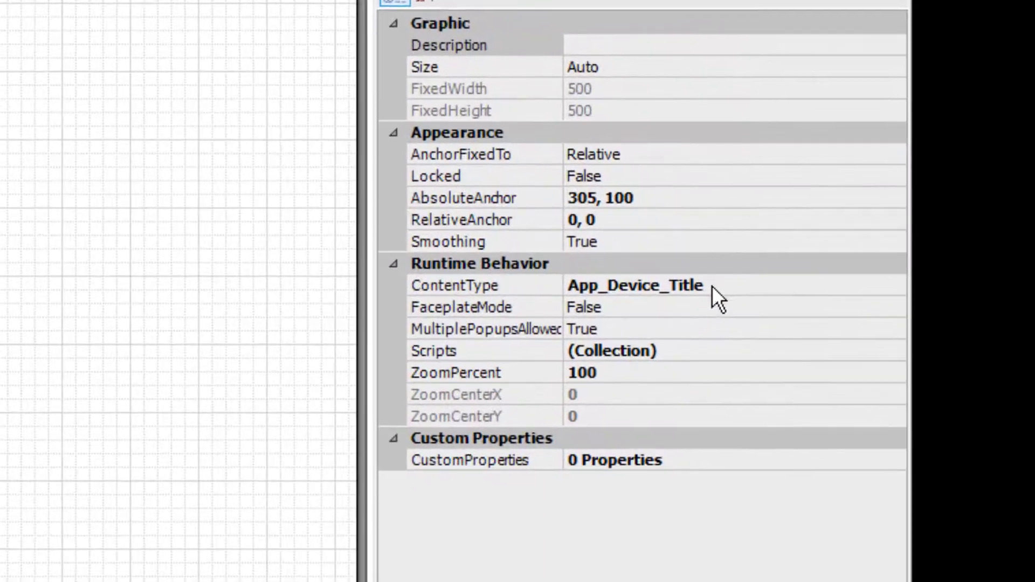
click(784, 269)
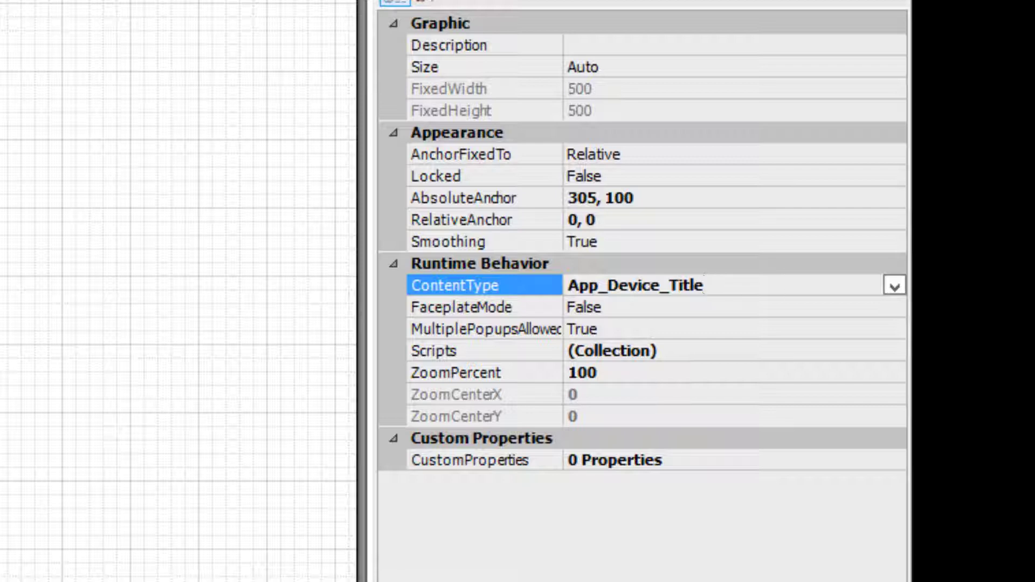
click(893, 289)
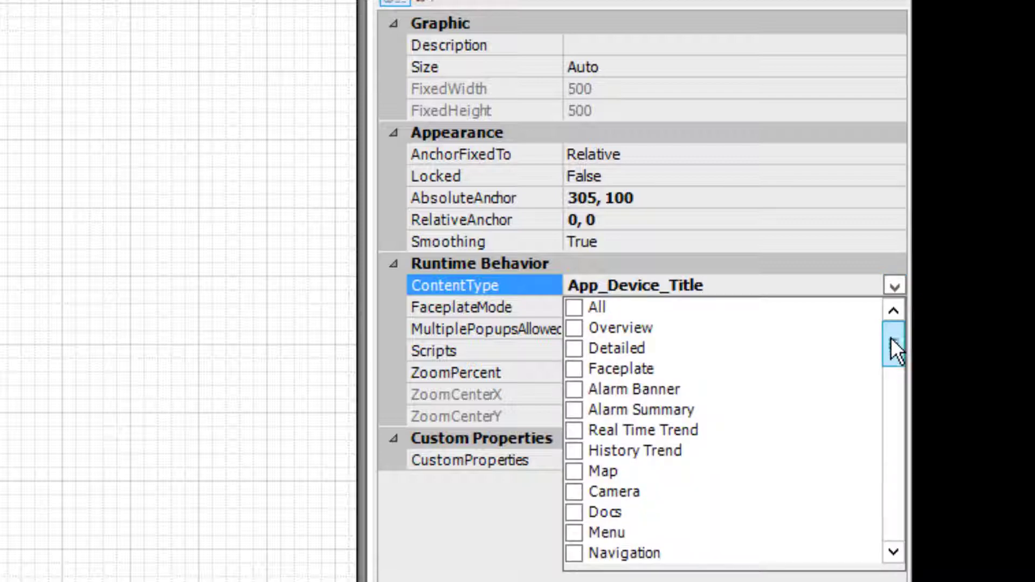
drag(890, 337, 879, 535)
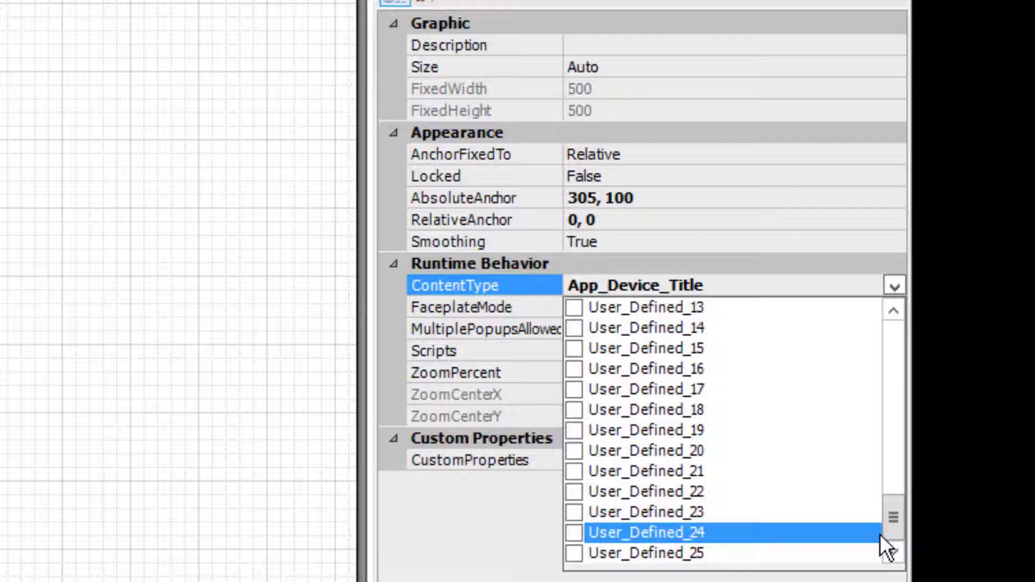
key(Escape)
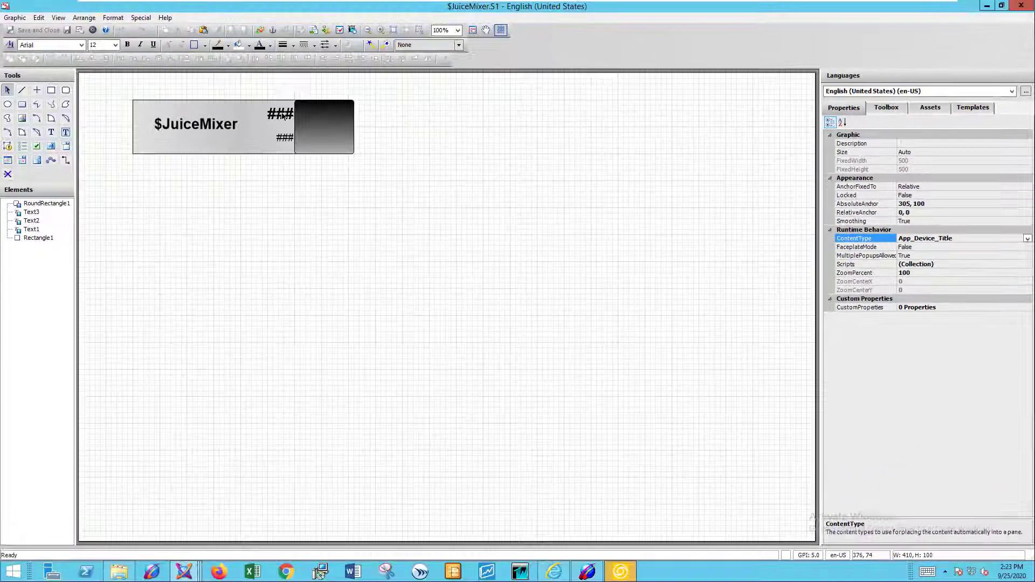
Select the upper ### text, the lower ### text and the $JuiceMixer name text in turn.
click(287, 116)
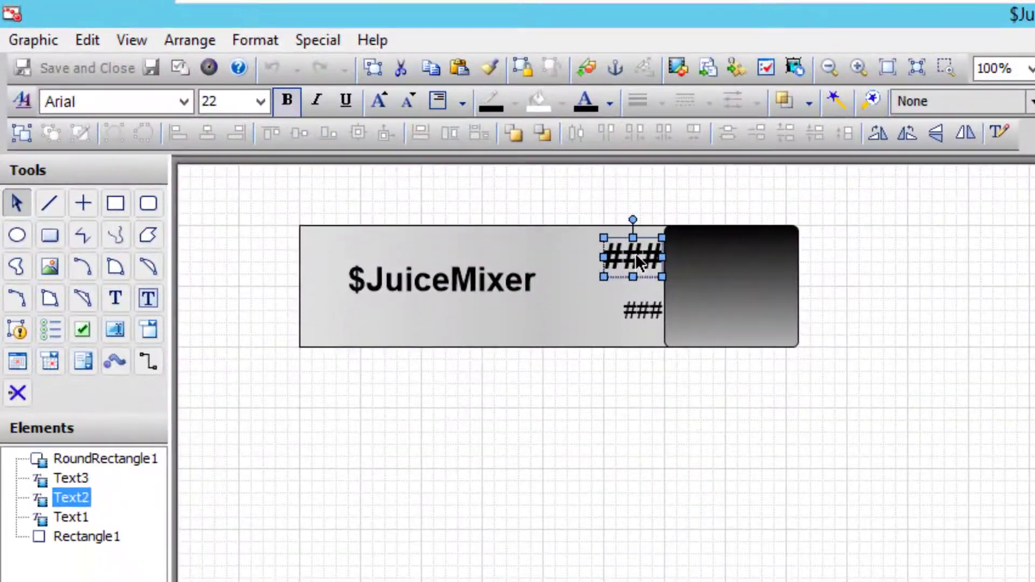
click(625, 304)
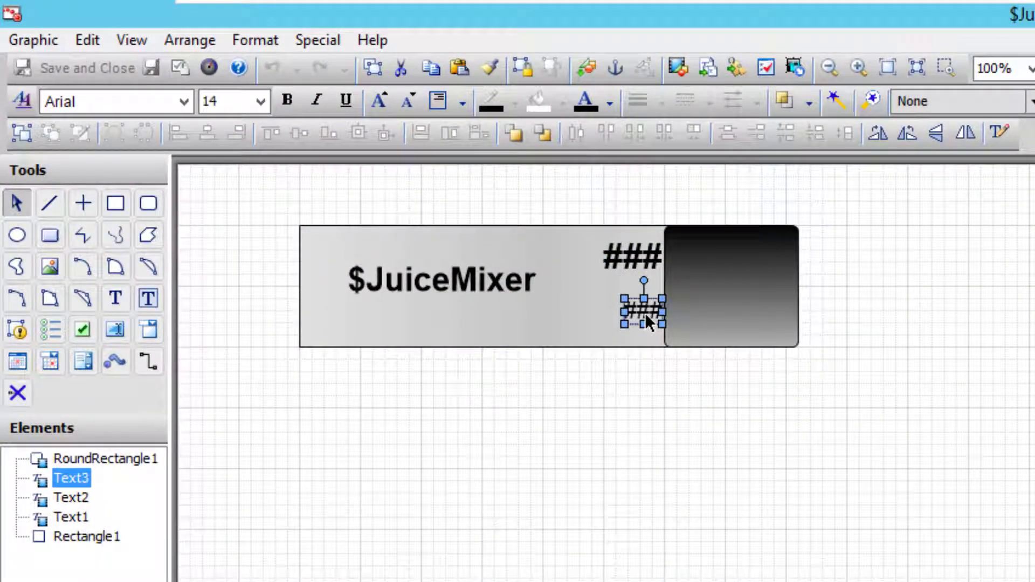
click(479, 281)
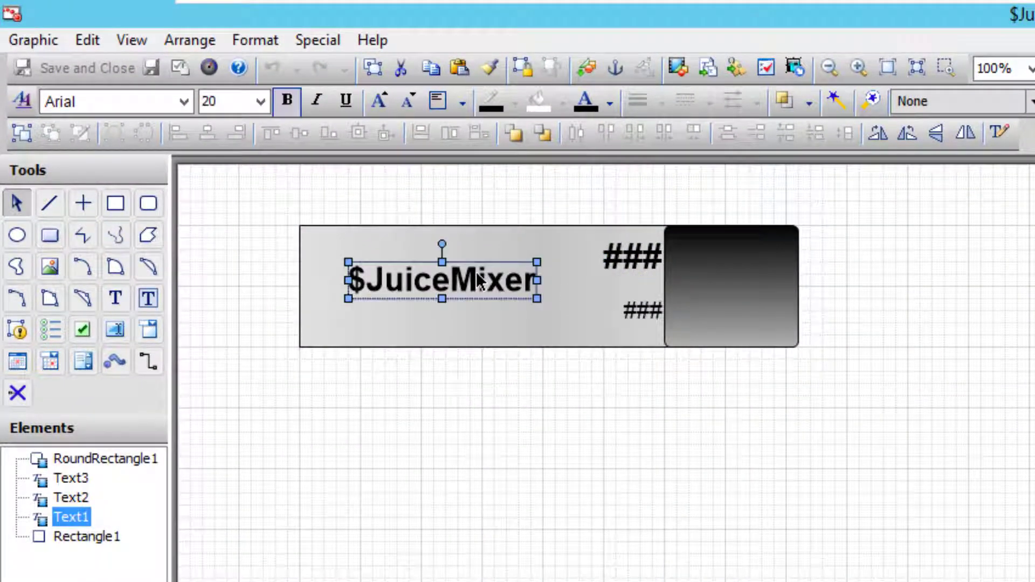
Examine the Value Display and Alarm Border animations of the $JuiceMixer text, and close the graphic editor.
double_click(479, 280)
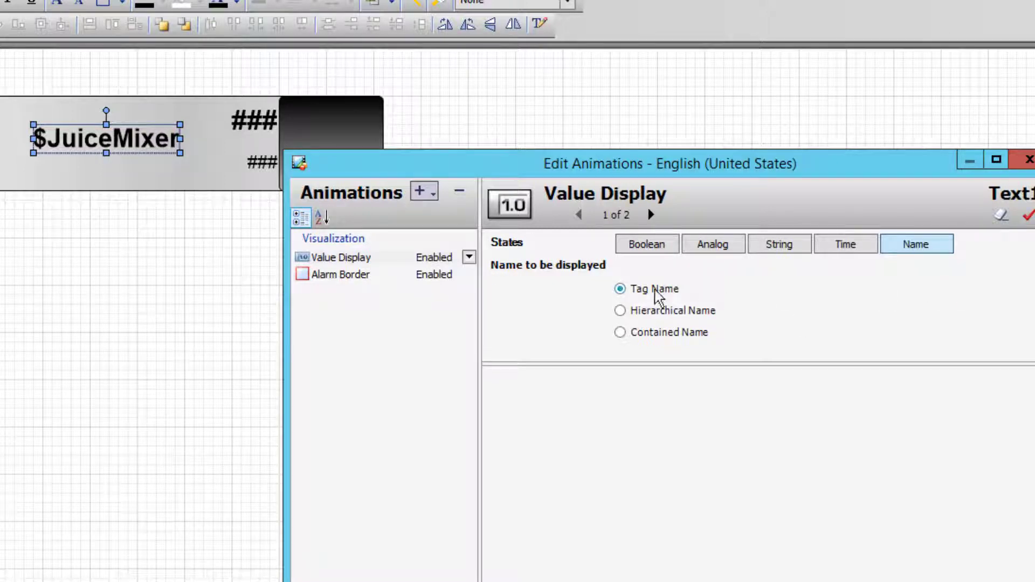
click(366, 275)
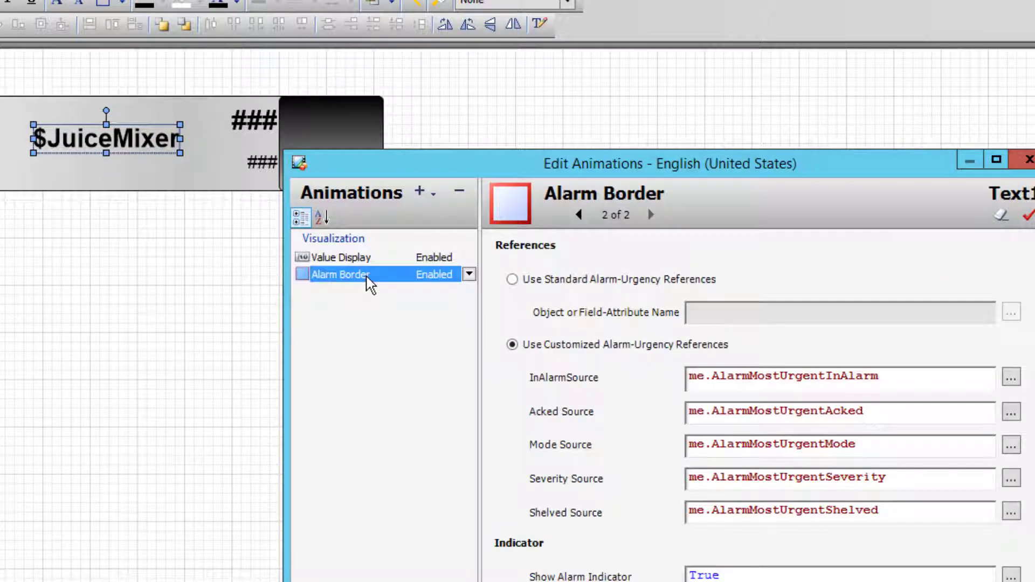
click(416, 194)
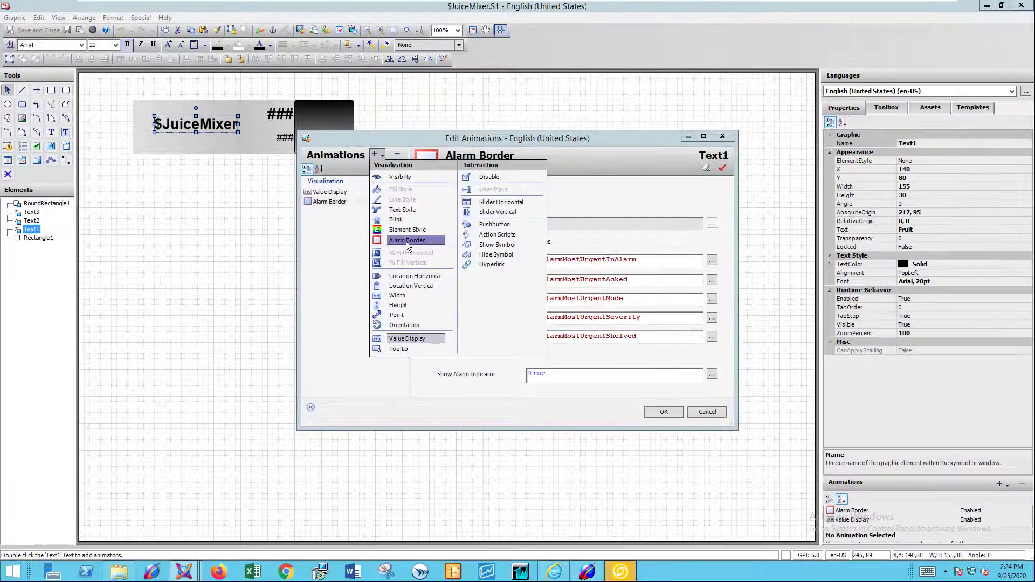
click(406, 240)
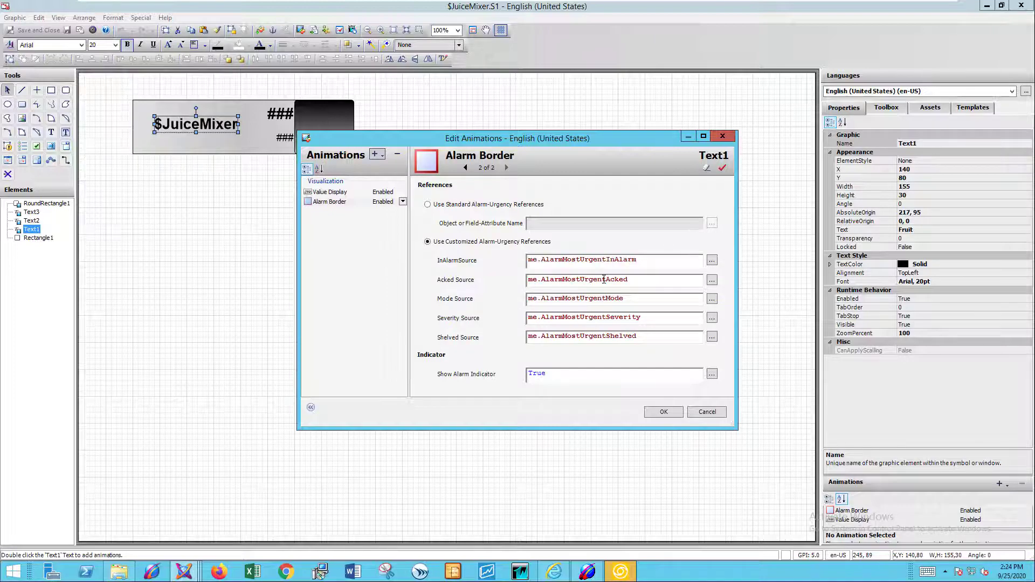
click(722, 136)
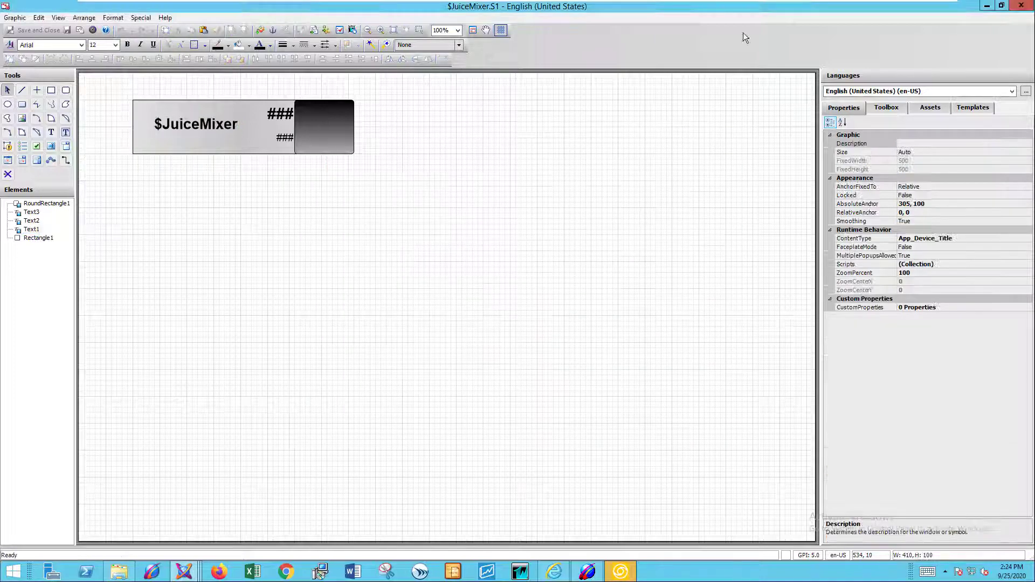
click(1021, 5)
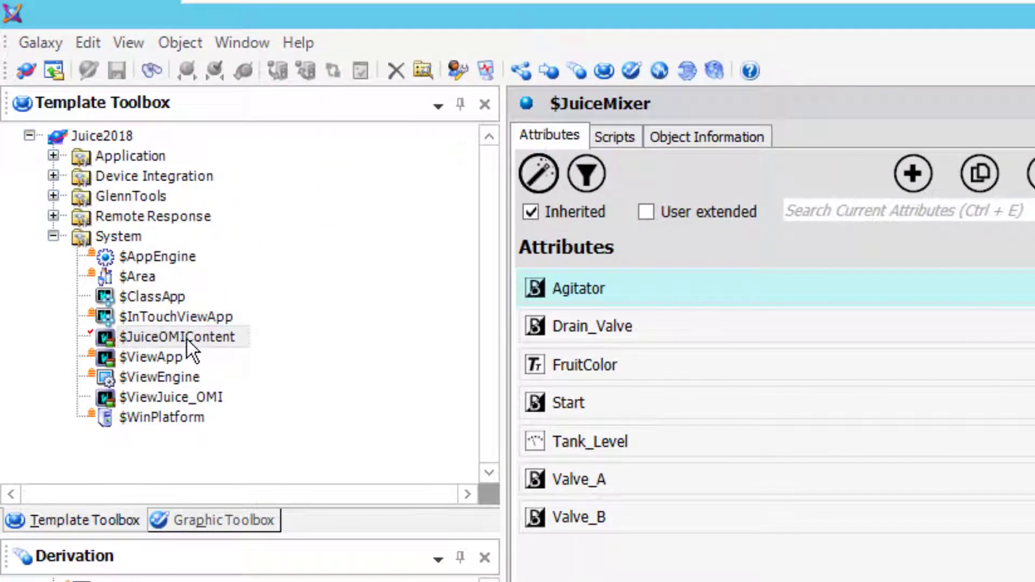
Open the JuiceContentPresenter layout from the galaxy's graphics and view the pane properties of Pane3.
click(231, 519)
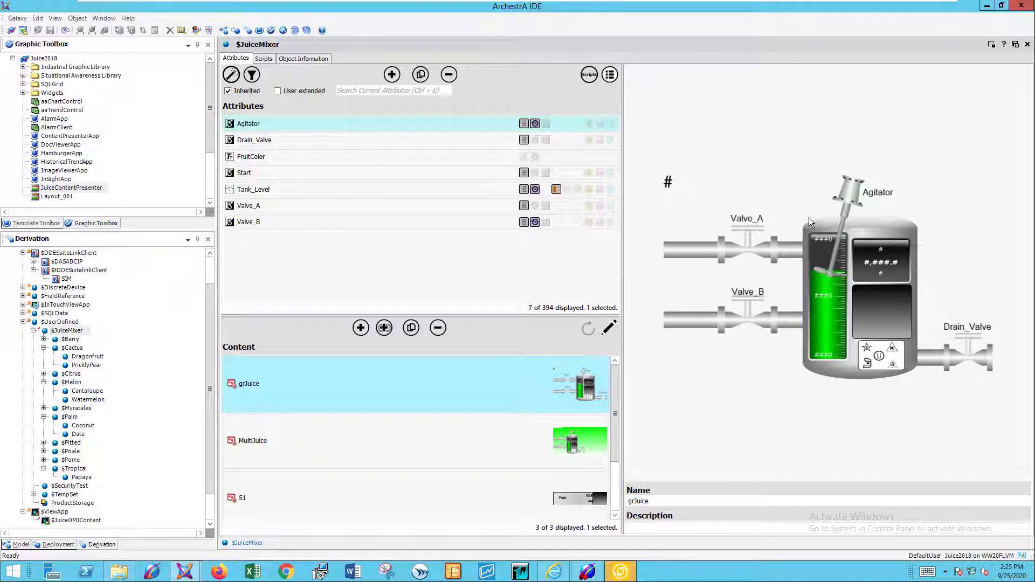
click(86, 189)
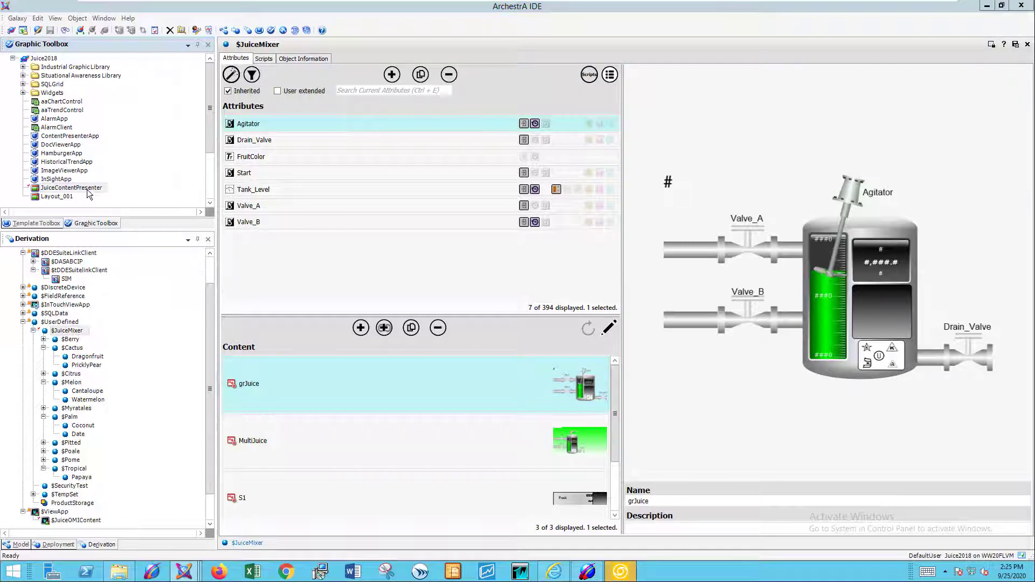
double_click(87, 189)
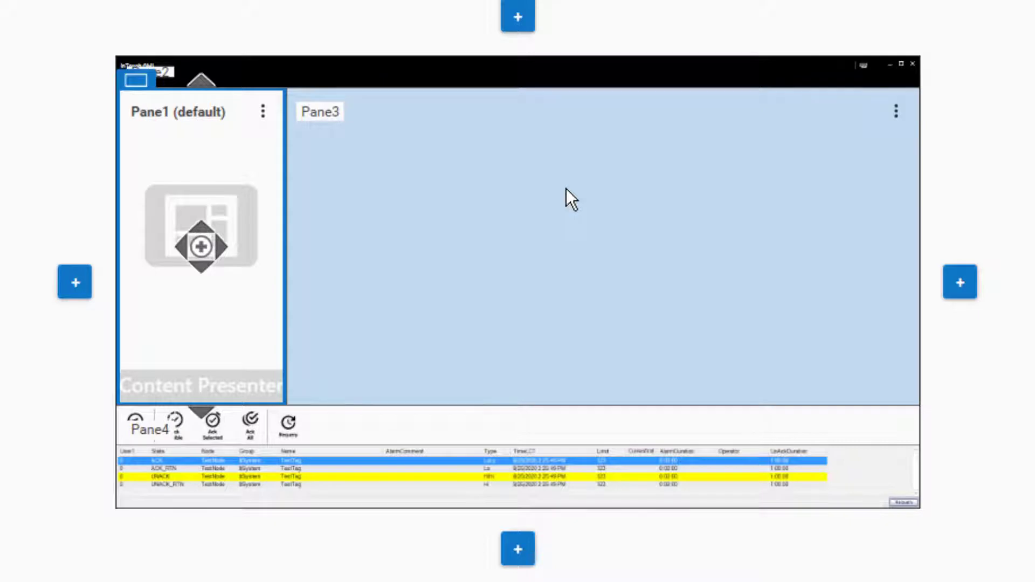
click(415, 167)
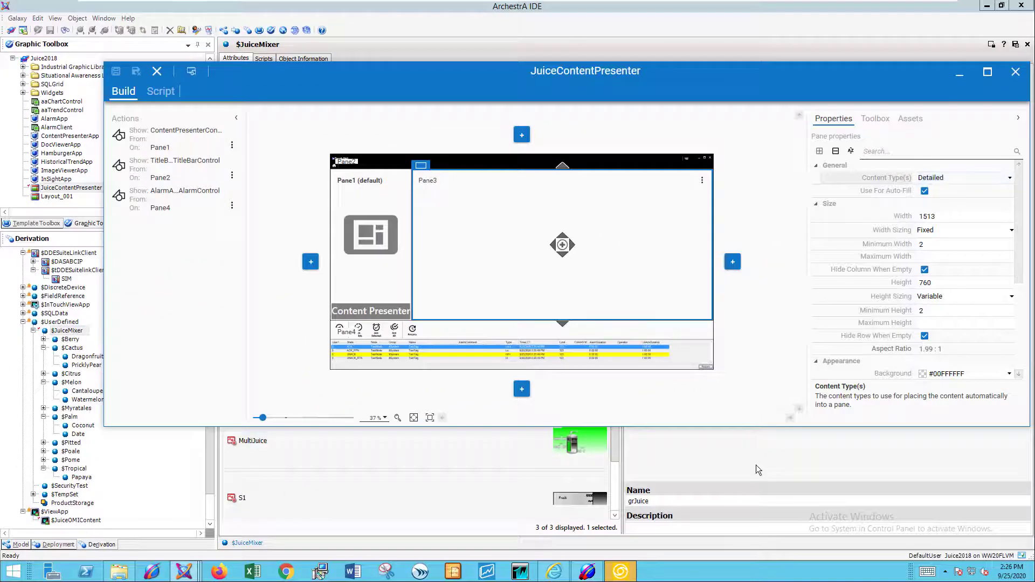
key(alt+F4)
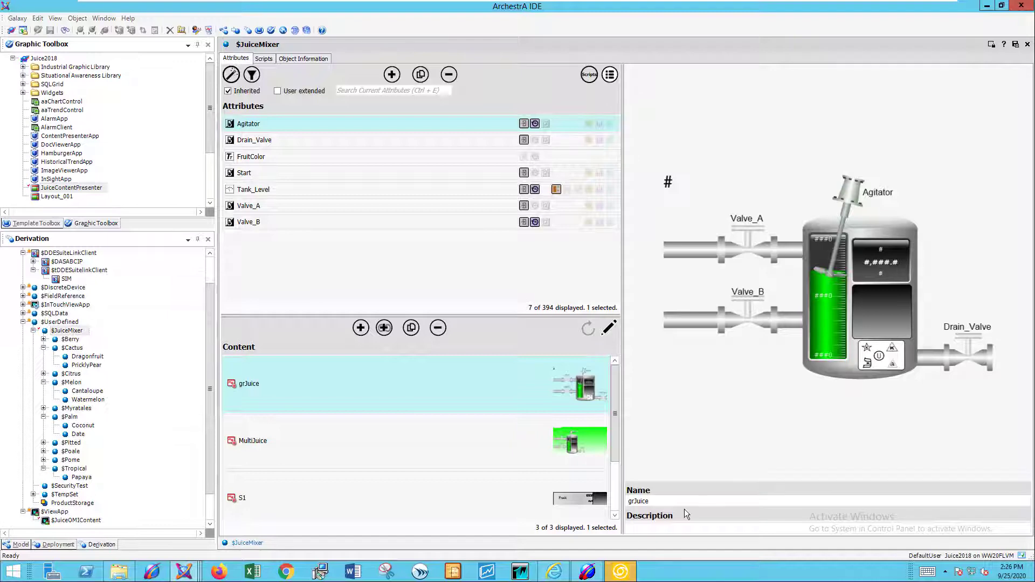
mouse_move(177, 562)
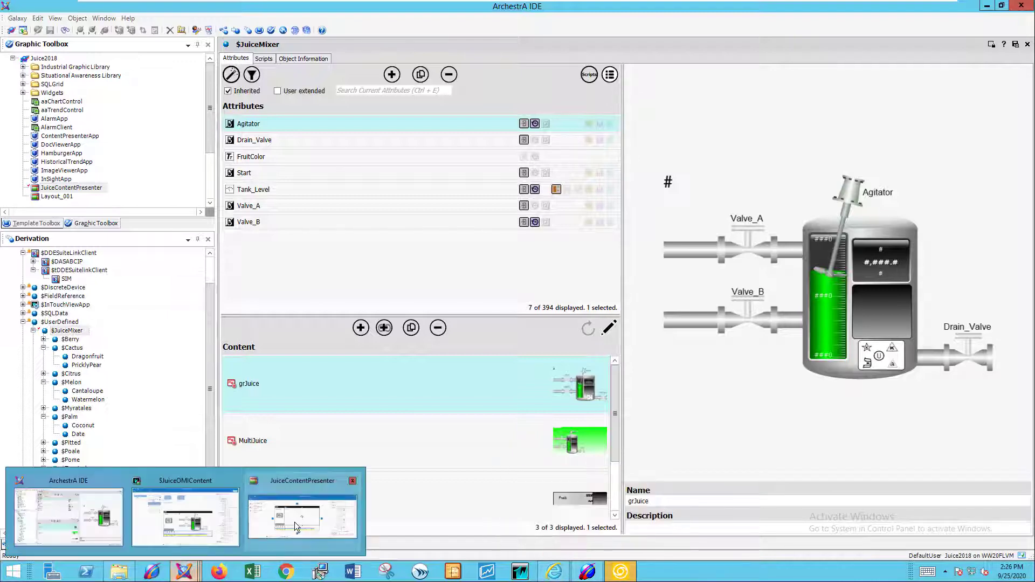
click(295, 522)
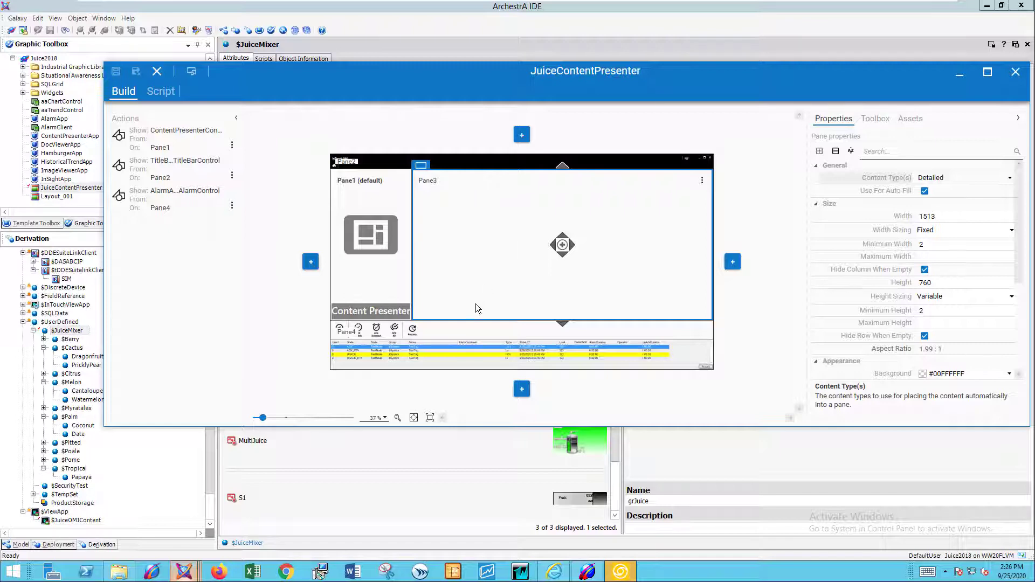
Examine the Alarm Query property of the alarm control in Pane4 of the layout.
click(420, 354)
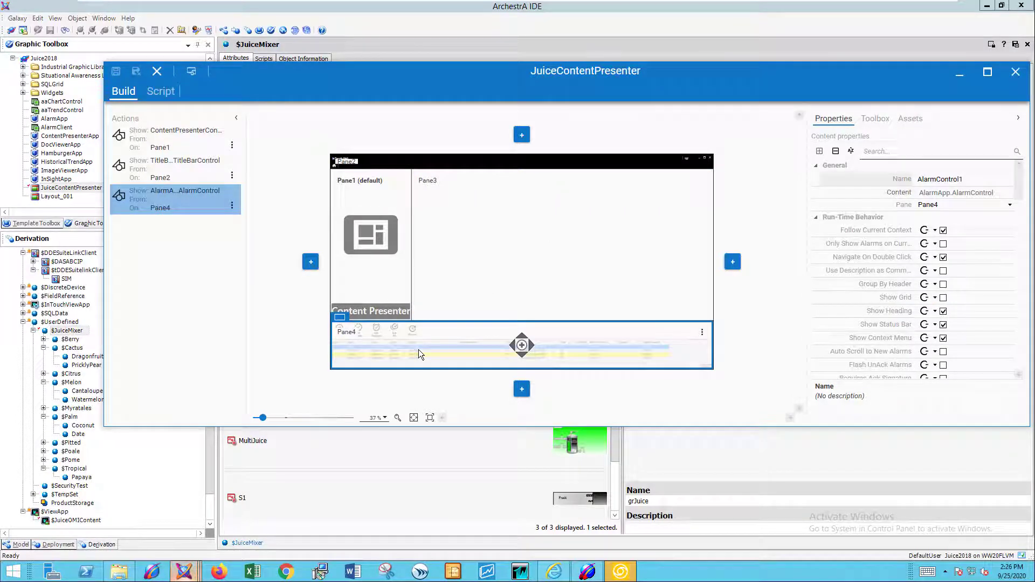
click(874, 119)
click(900, 208)
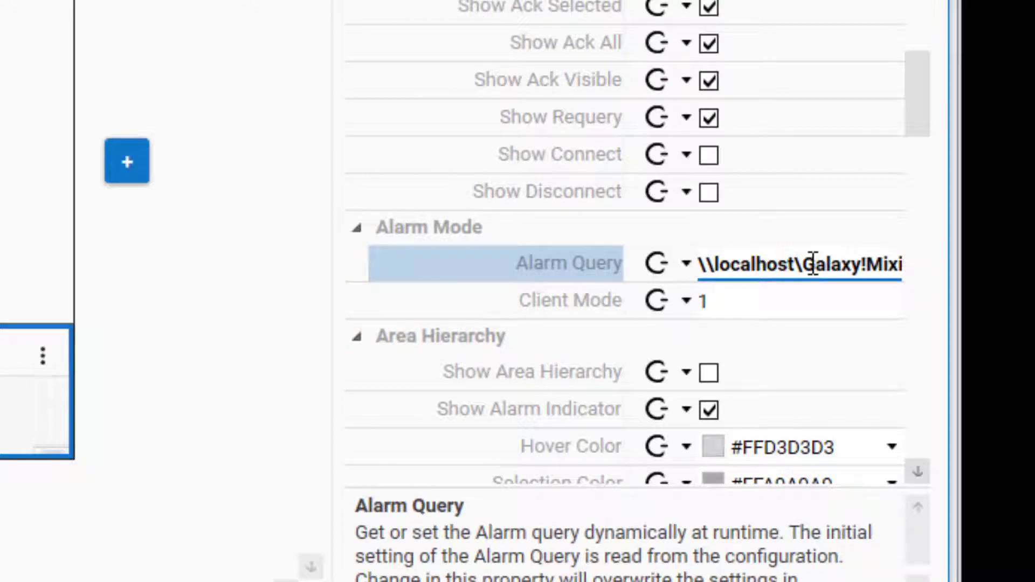
drag(813, 264, 923, 280)
click(866, 263)
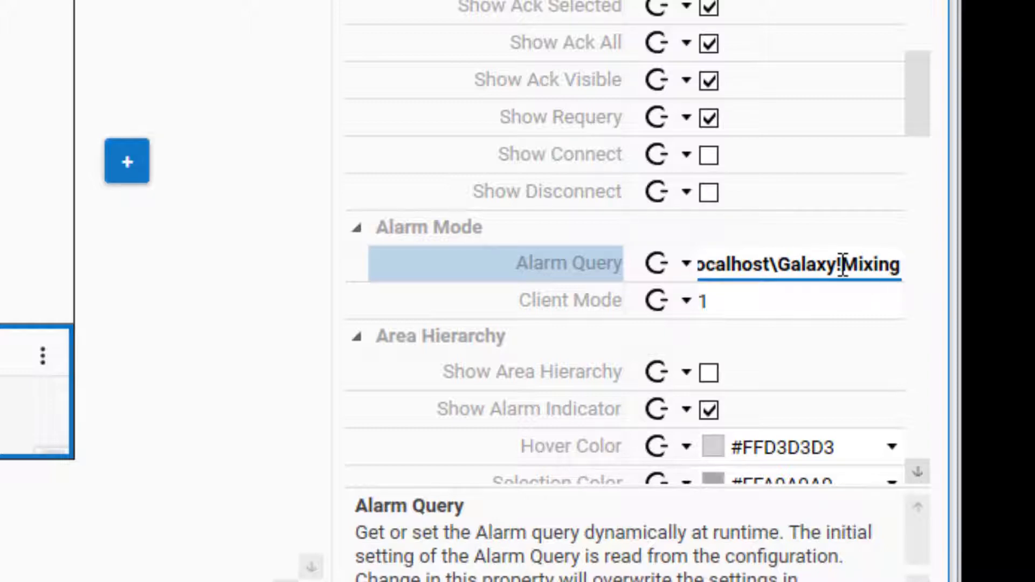
drag(841, 265, 827, 265)
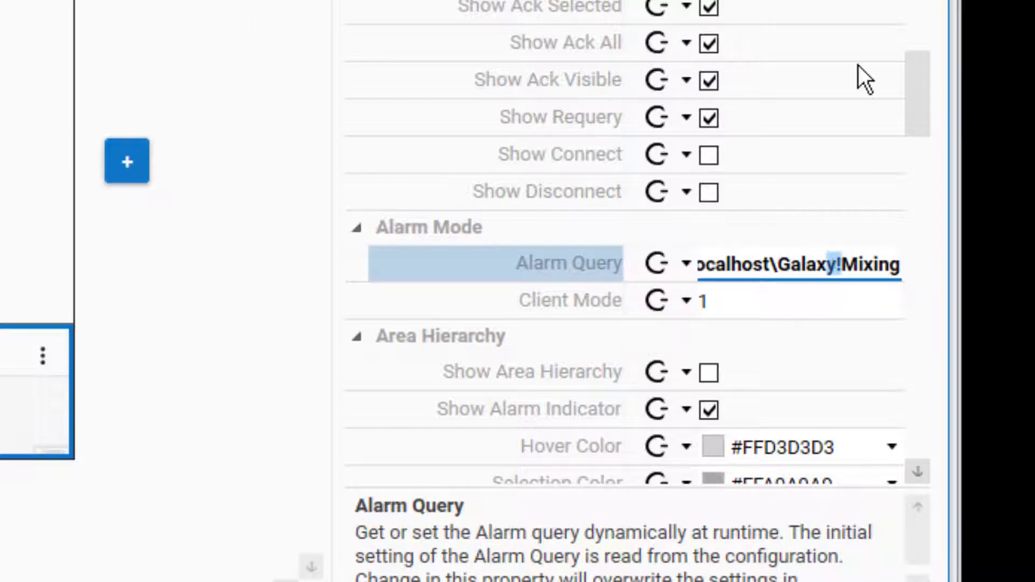
click(850, 252)
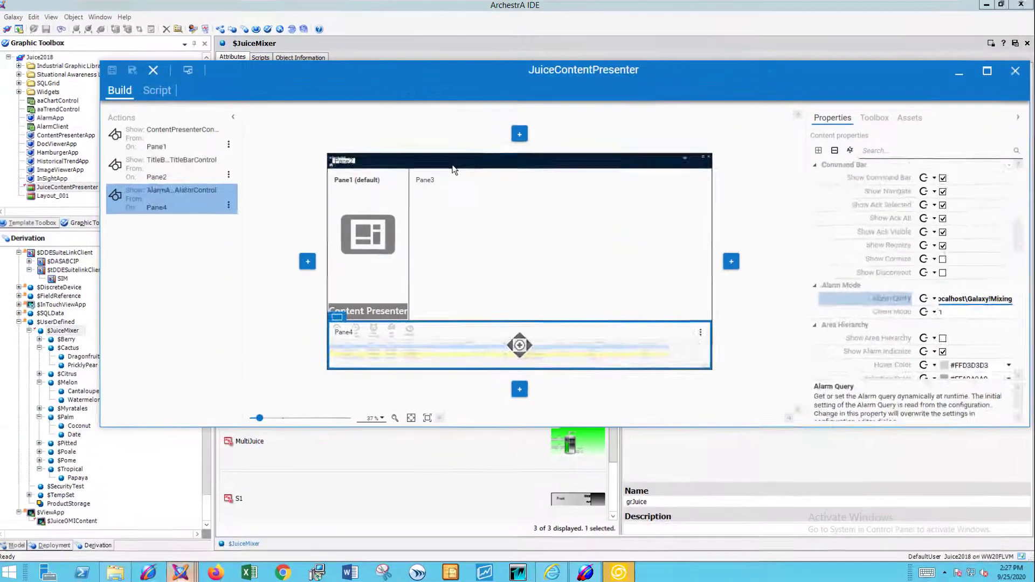
Examine the title bar control in Pane2 and the ContentPresenterApp control's layout and size properties in Pane1.
click(455, 164)
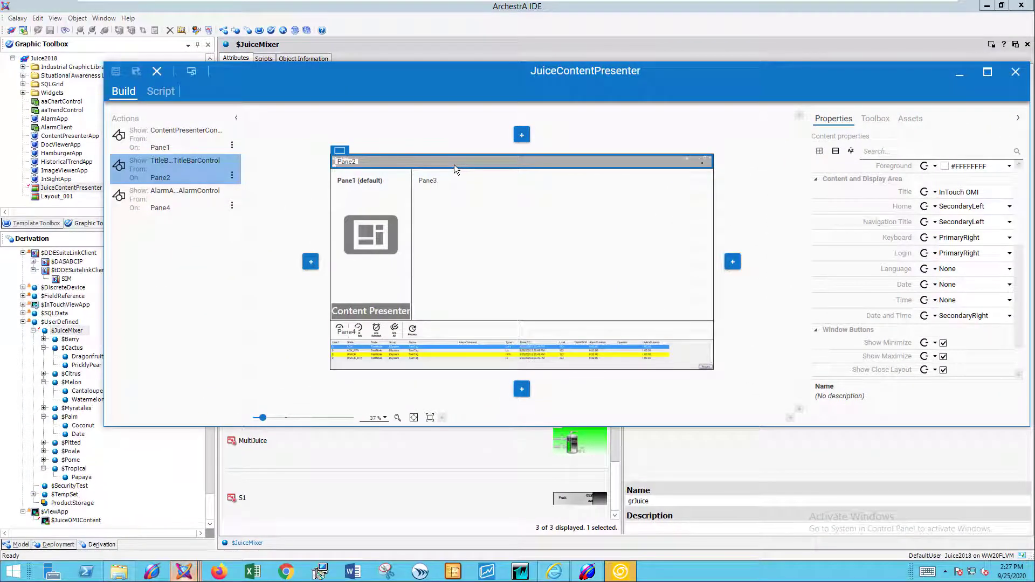
click(874, 123)
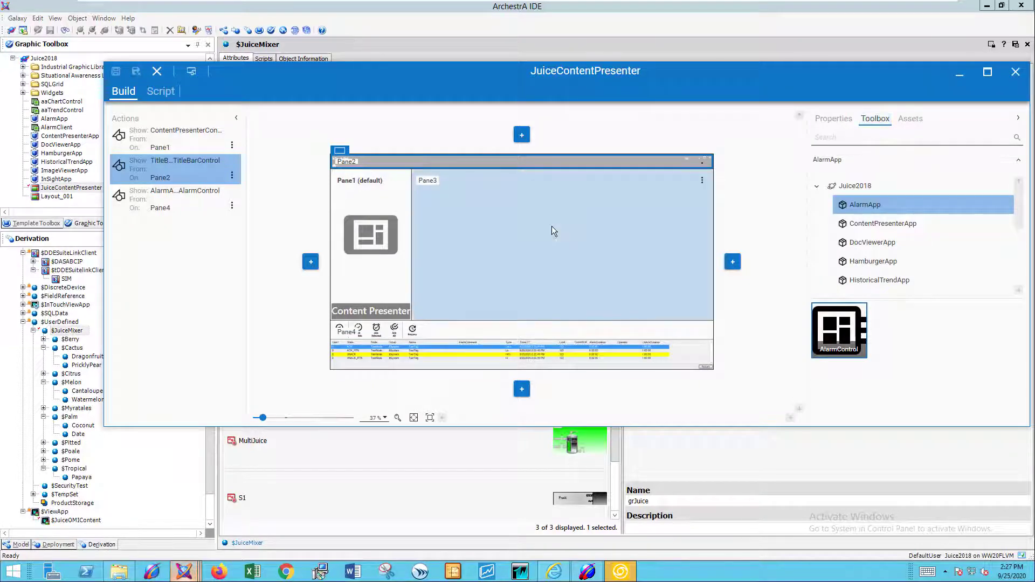
click(349, 183)
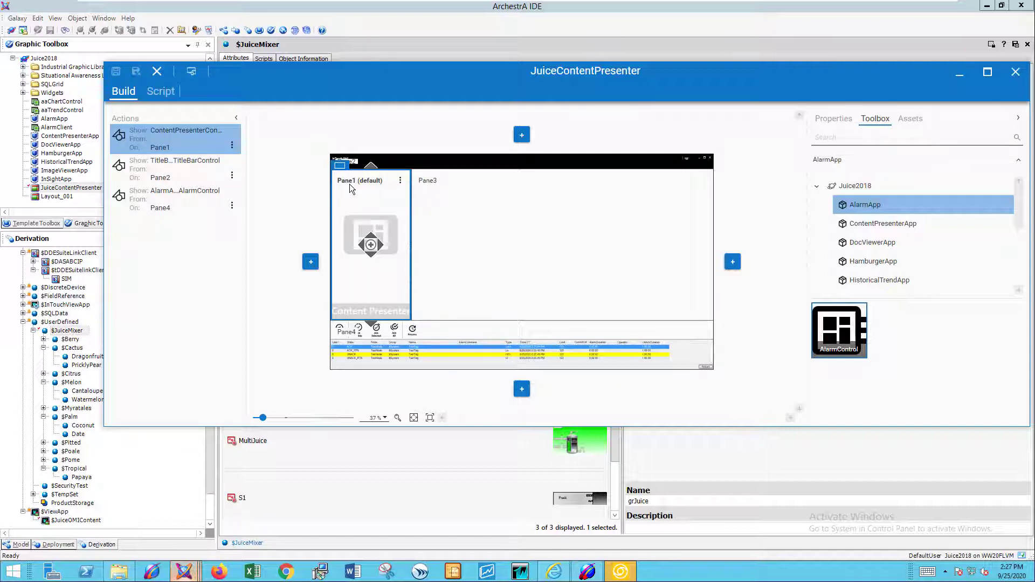
click(882, 225)
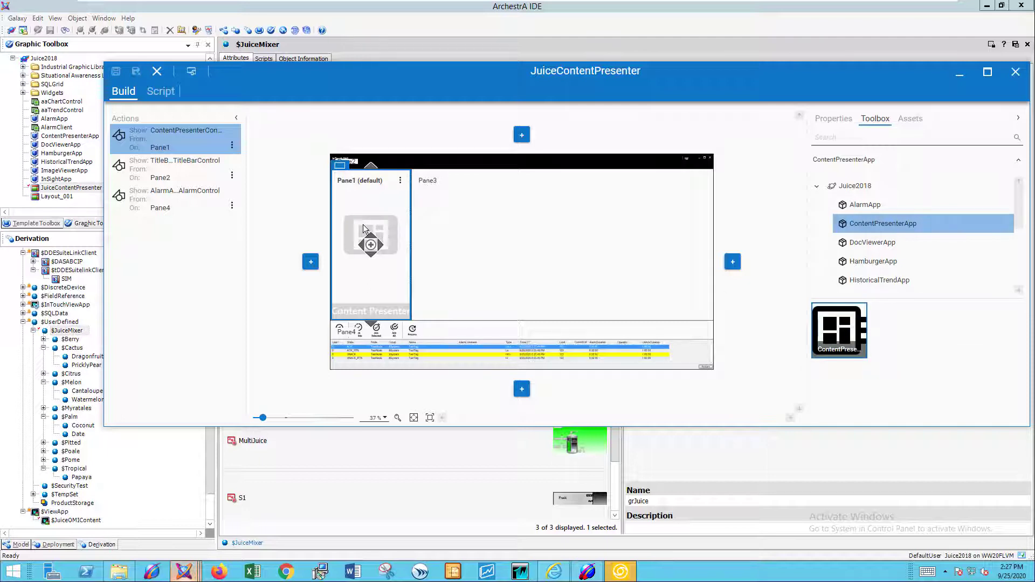
click(837, 122)
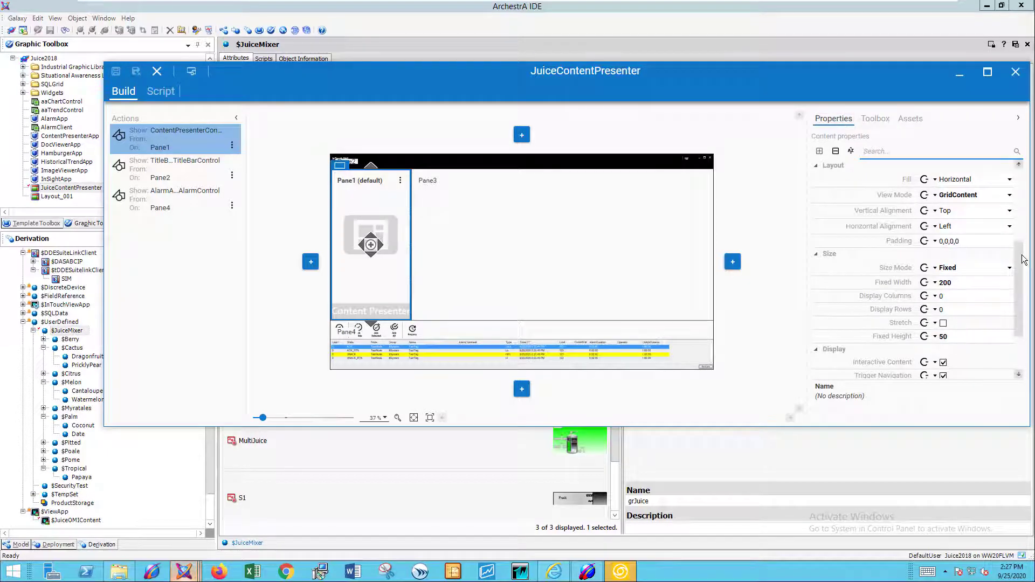
scroll(1024, 270, down, 2)
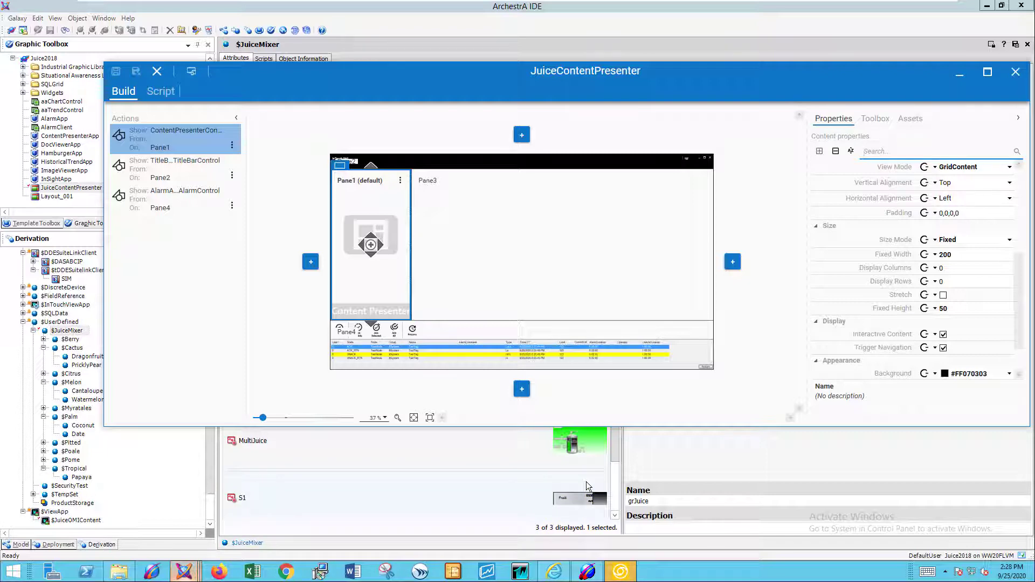
Examine the Fixed Width, View Mode choices and filter properties of the content presenter control in Pane1.
click(963, 255)
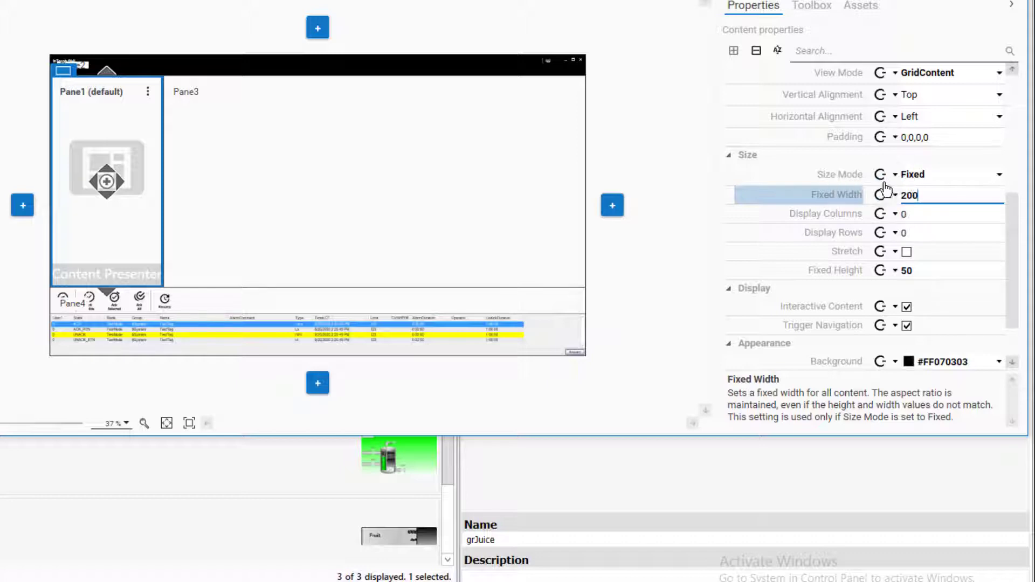
scroll(1013, 227, up, 1)
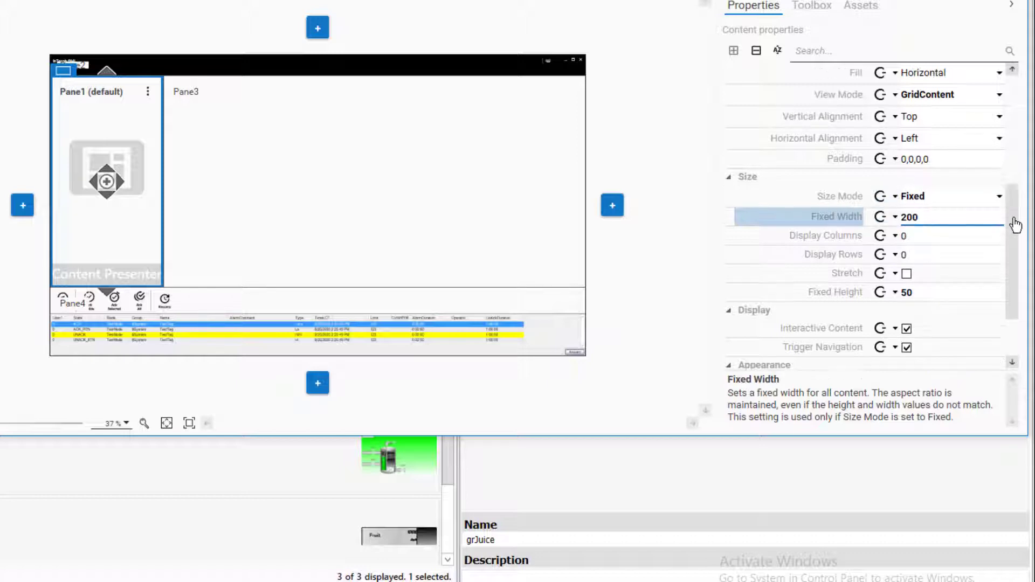
scroll(1015, 225, up, 5)
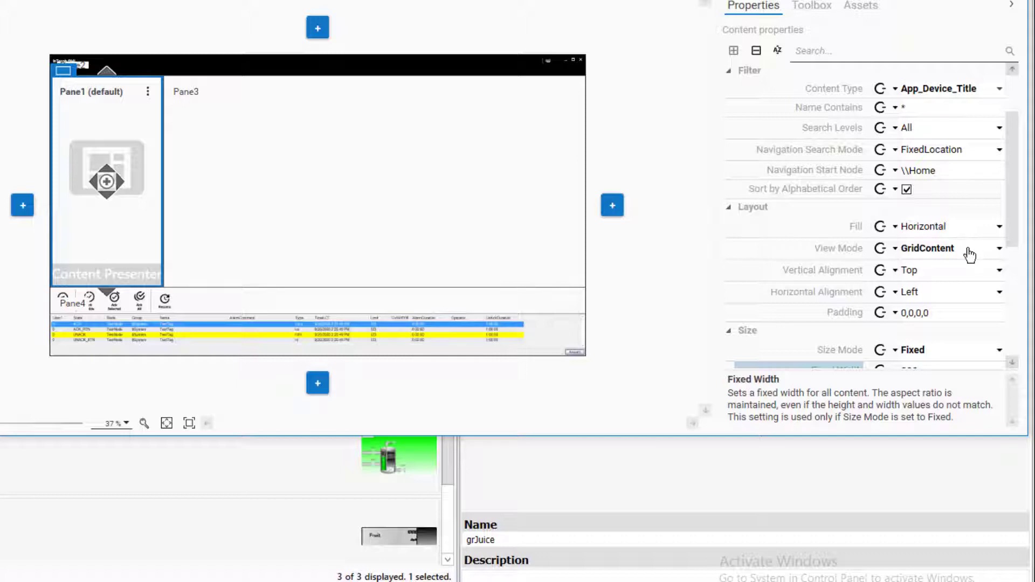
click(968, 253)
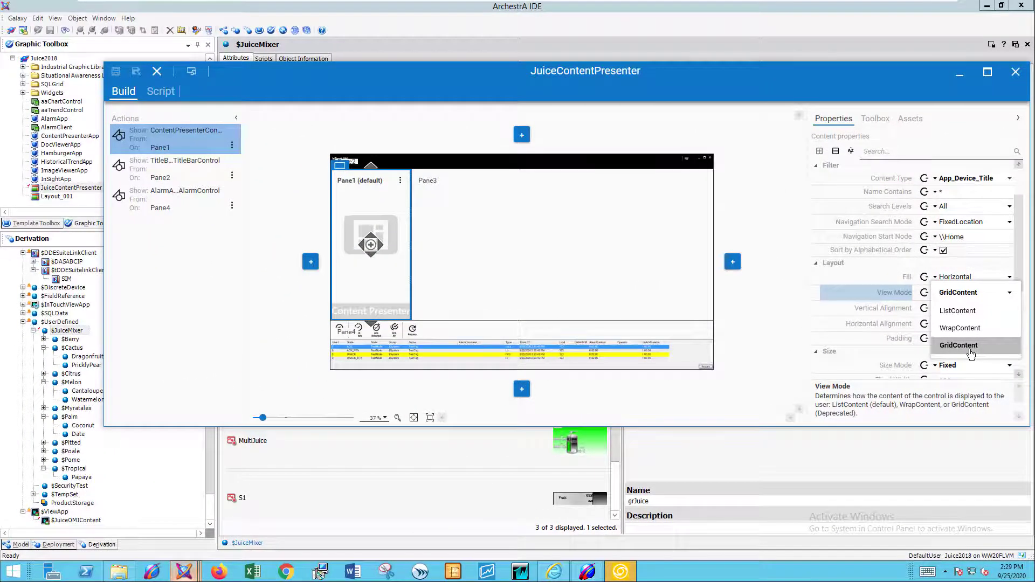
click(1020, 225)
drag(1021, 225, 1018, 193)
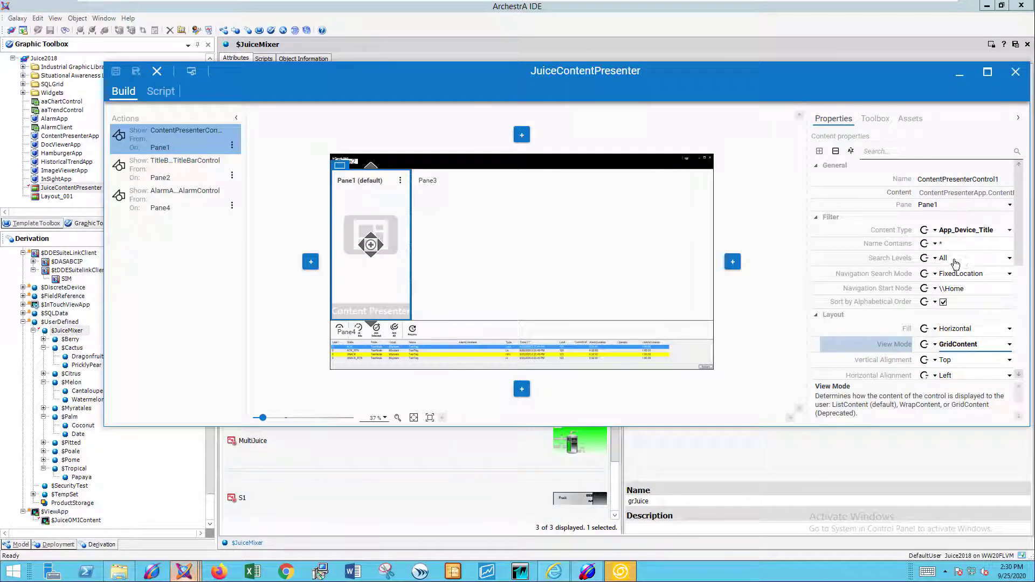
Examine the alphabetical sorting, Interactive Content and Trigger Navigation options of the Pane1 content presenter control.
click(943, 303)
drag(1019, 178, 1025, 290)
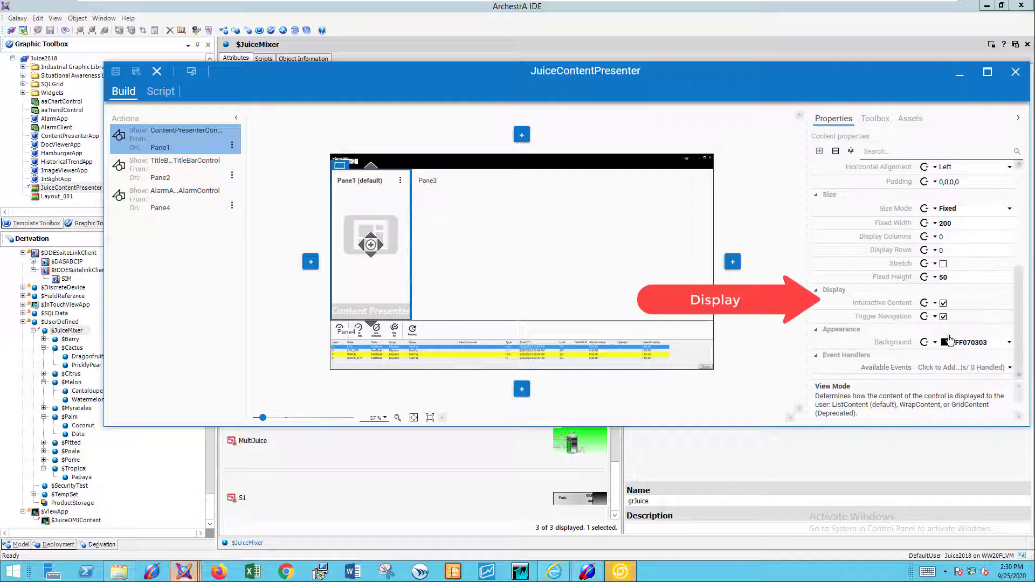
click(942, 303)
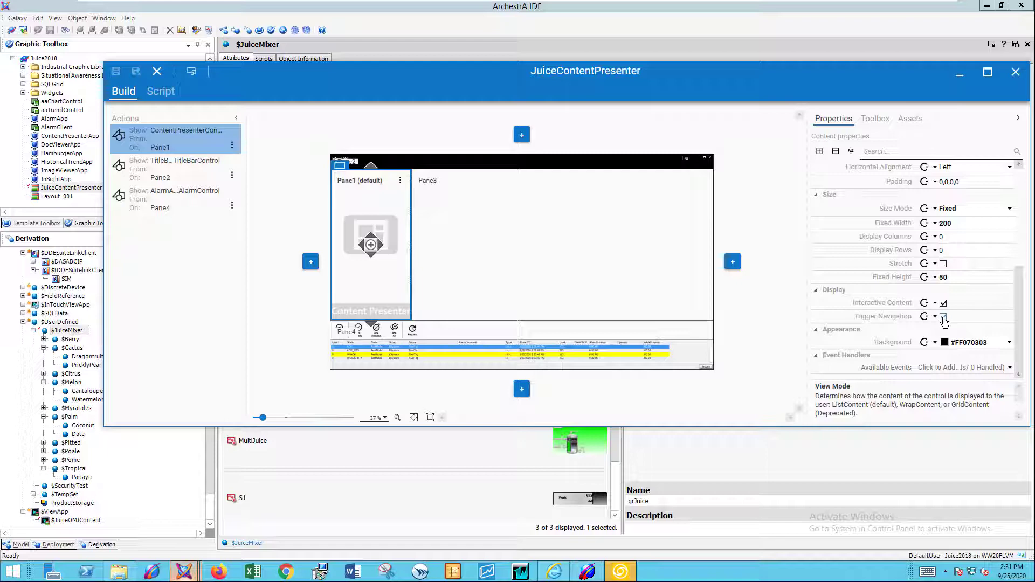
click(942, 317)
click(943, 317)
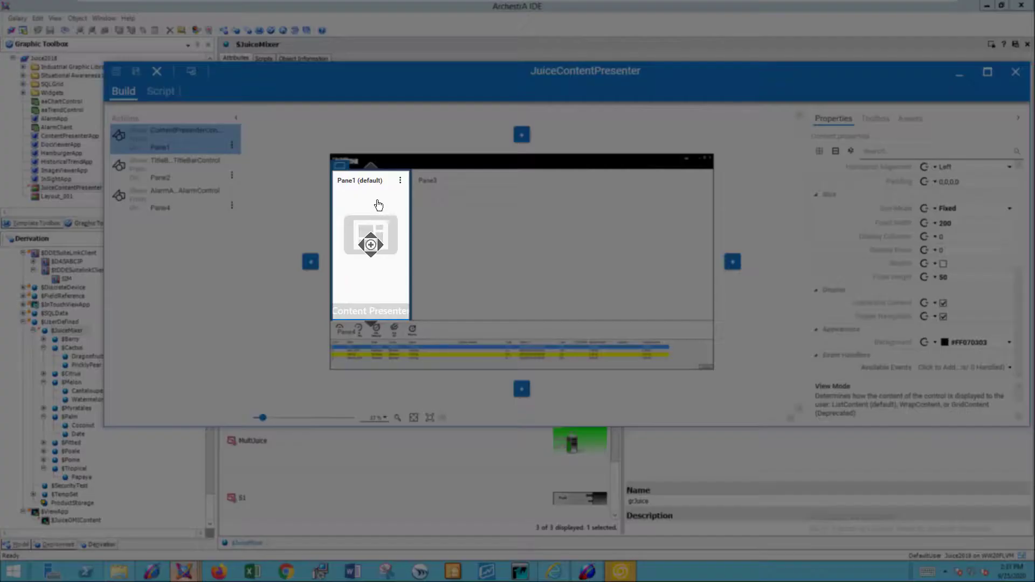
Switch to the running InTouch OMI application and show the Date mixer's content.
click(621, 574)
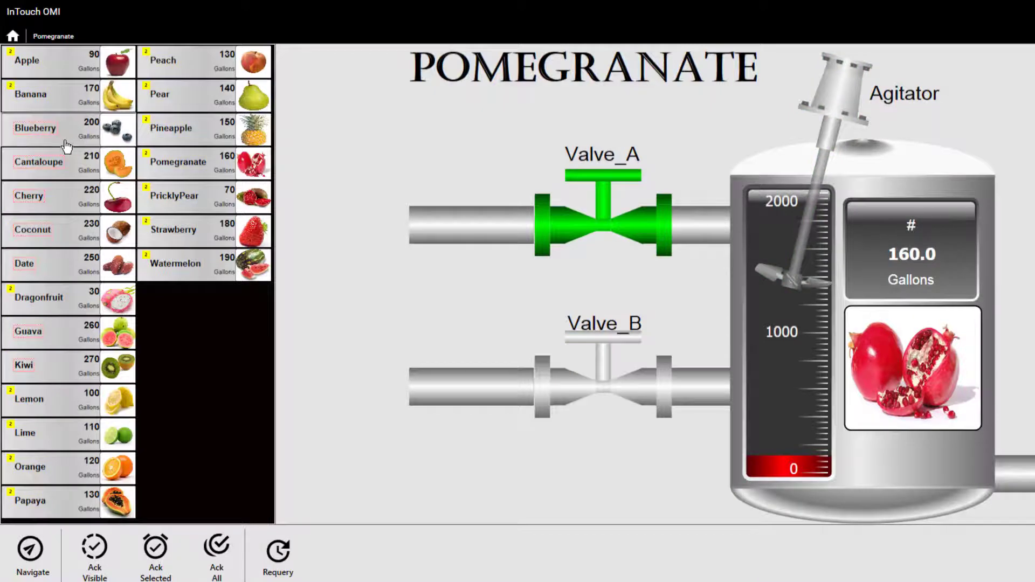
click(27, 269)
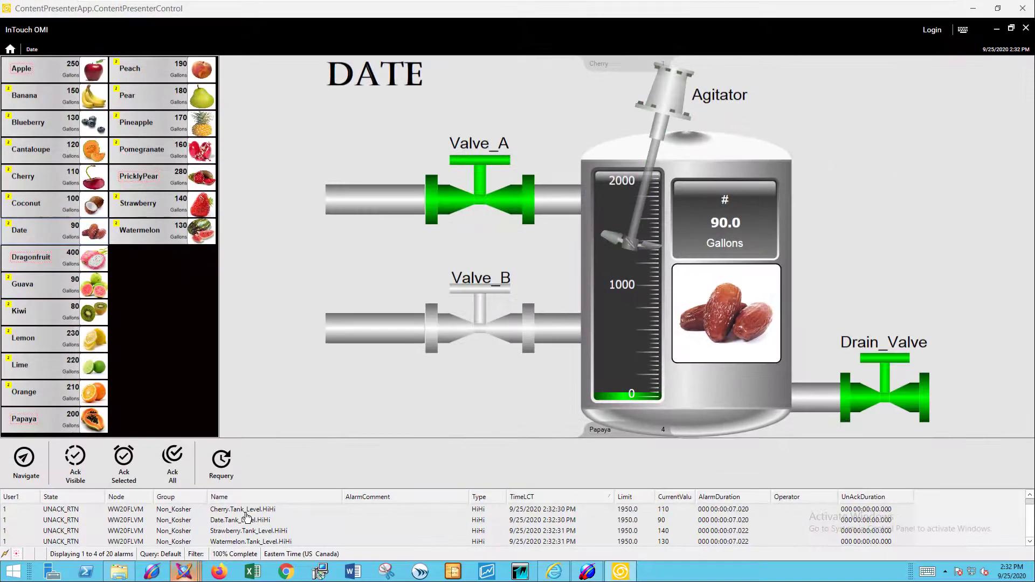
Switch to the ArchestrA IDE, locate the Date object in the Non_Kosher area under Mixing, and return to the running InTouch OMI application.
mouse_move(183, 571)
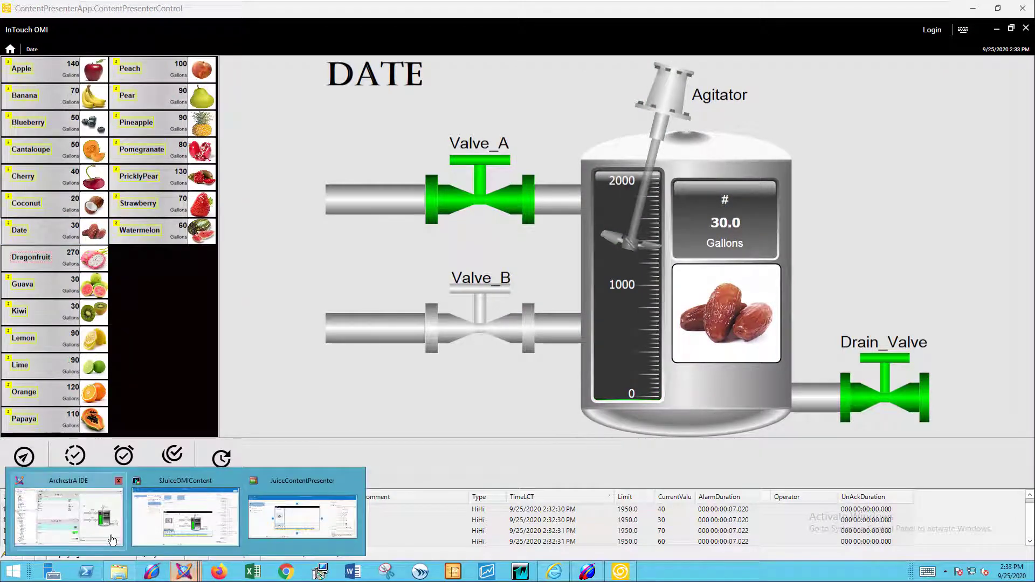
click(112, 539)
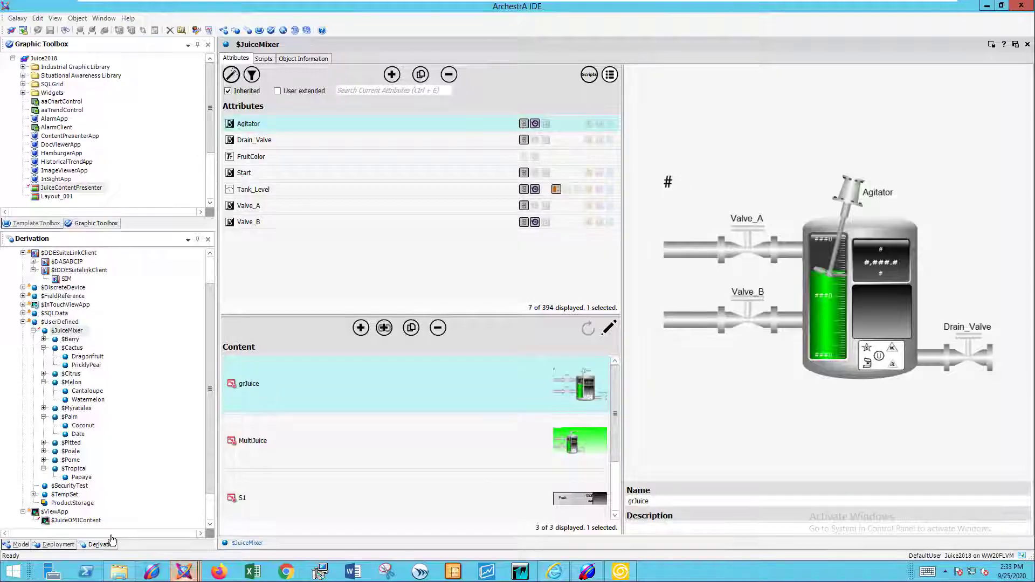
click(20, 544)
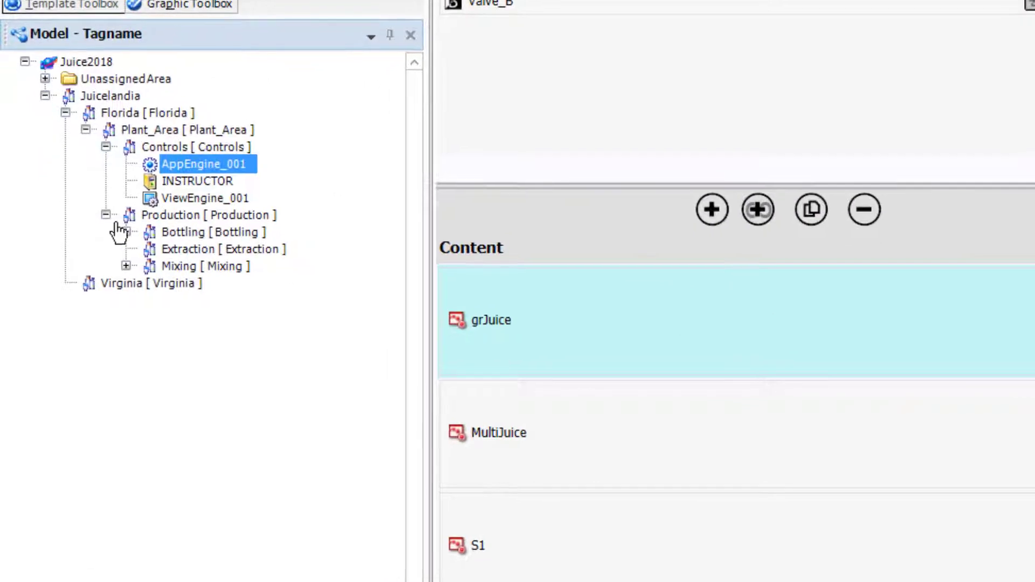
click(123, 270)
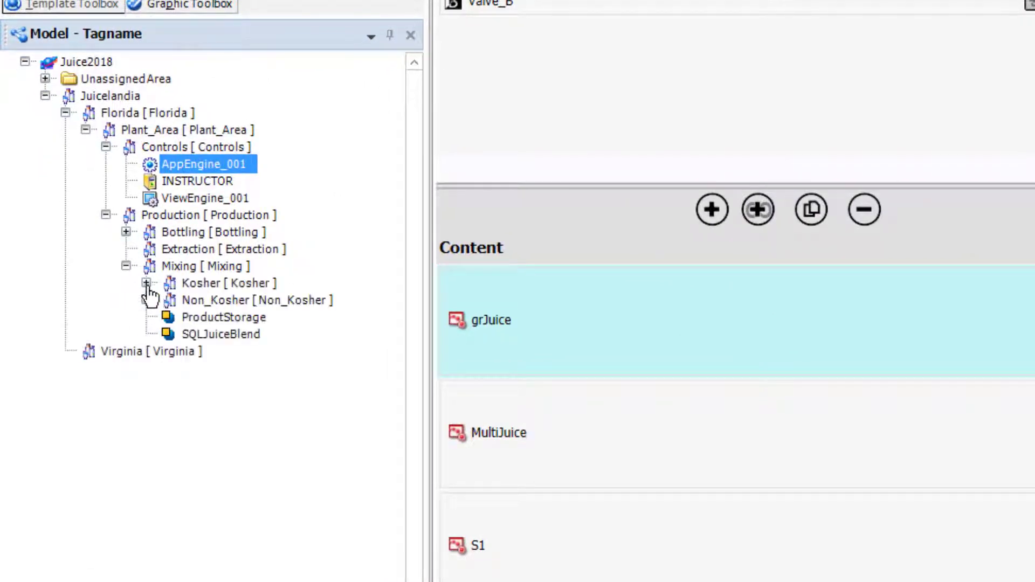
click(146, 300)
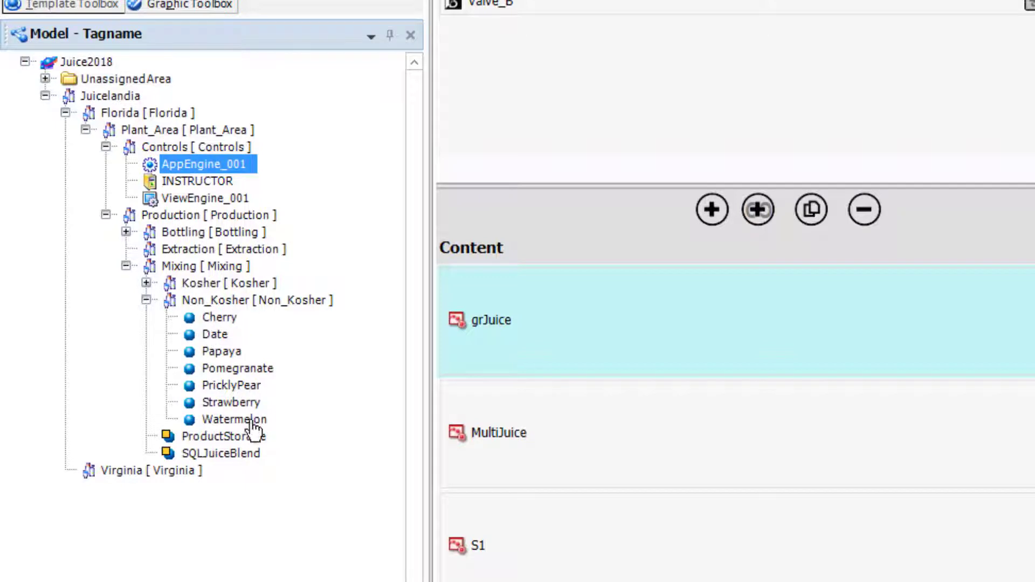
click(222, 335)
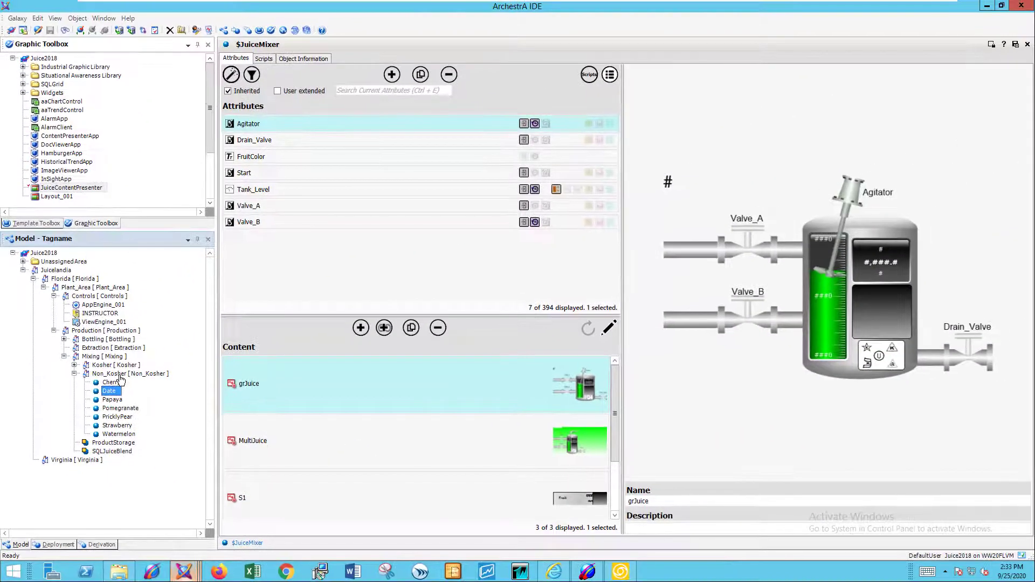
click(620, 573)
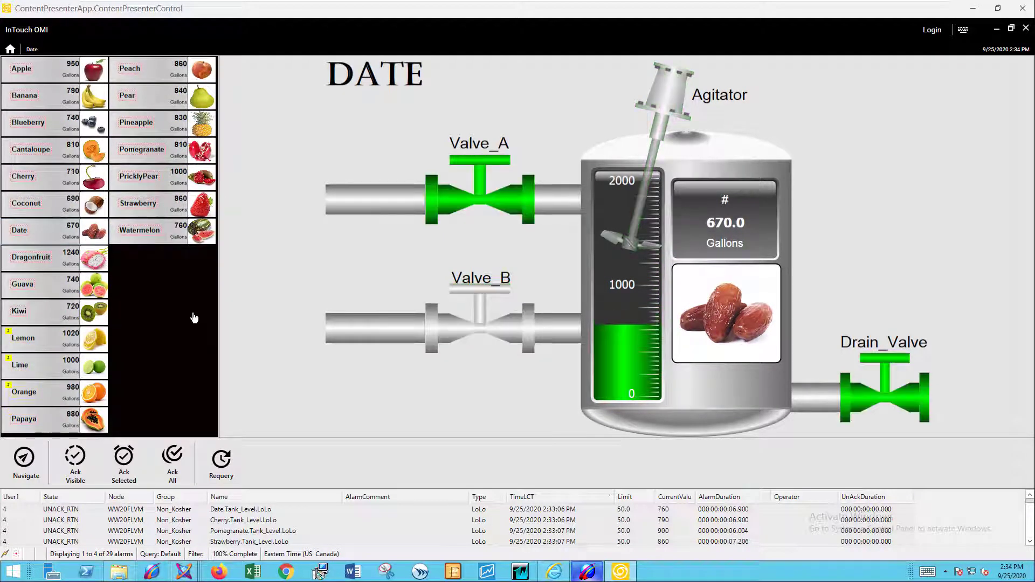
Switch to the ArchestrA IDE and create an instance of the $Tropical template named Mango.
key(alt+Tab)
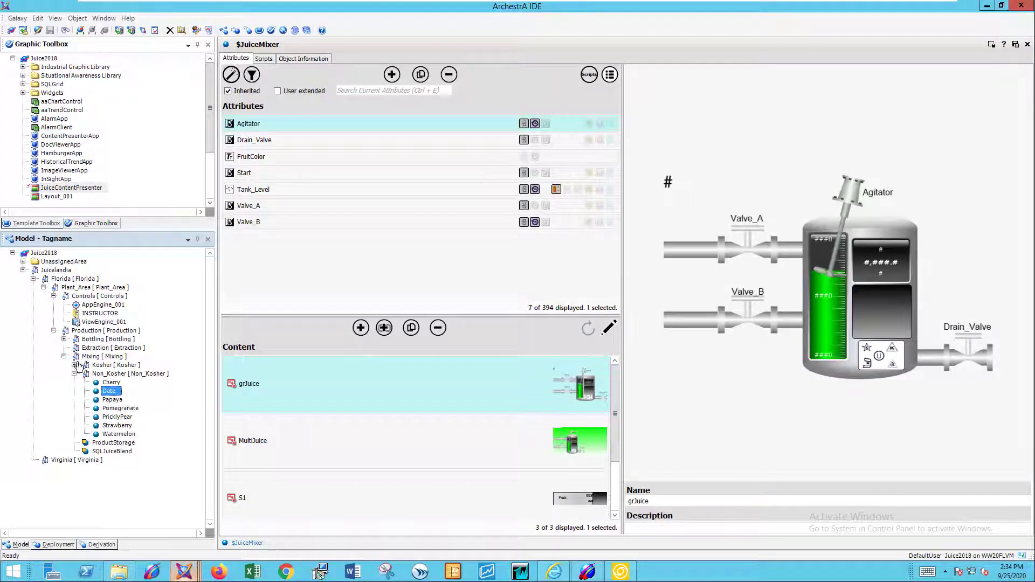
click(96, 545)
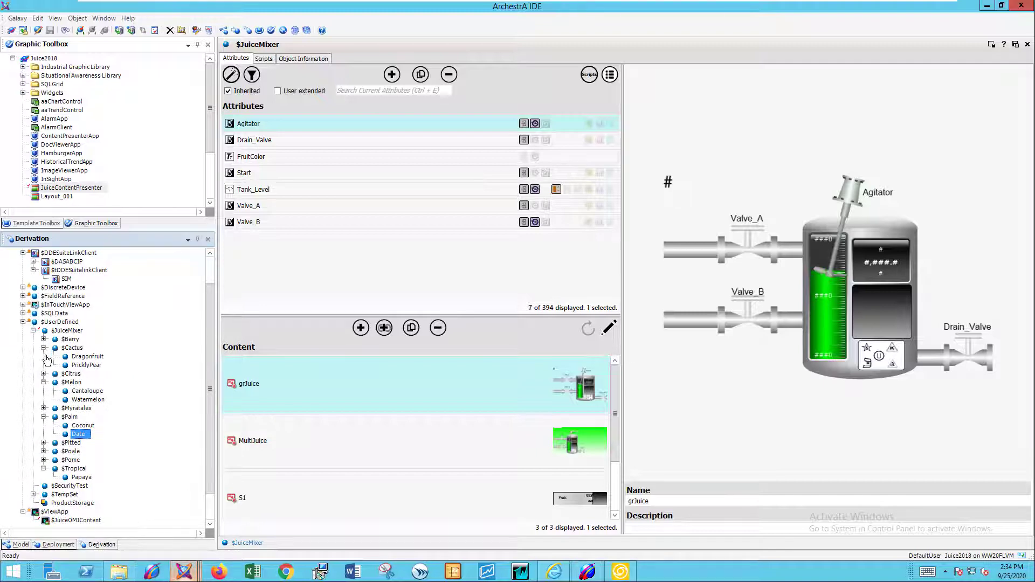
click(75, 469)
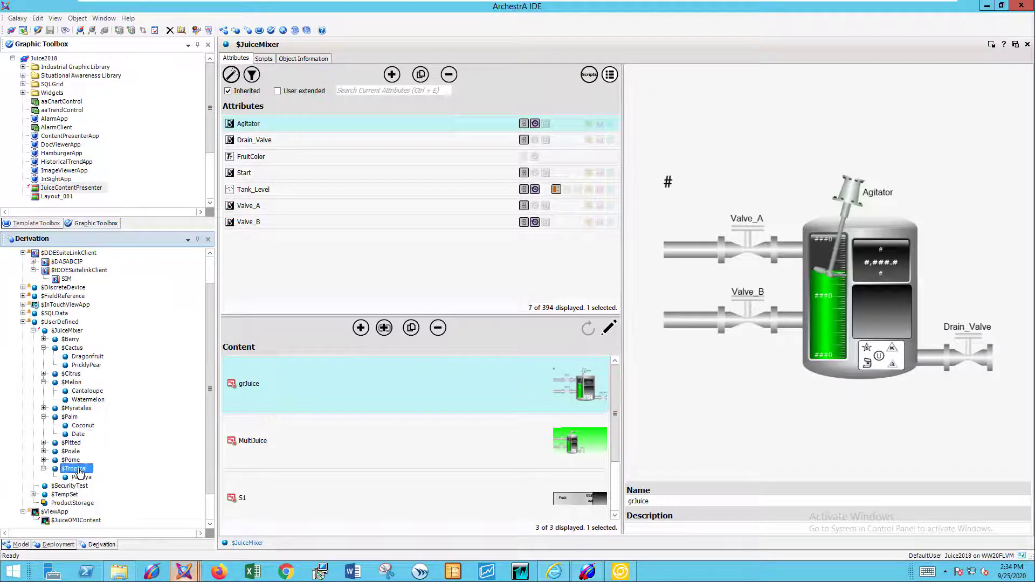
right_click(79, 472)
mouse_move(148, 451)
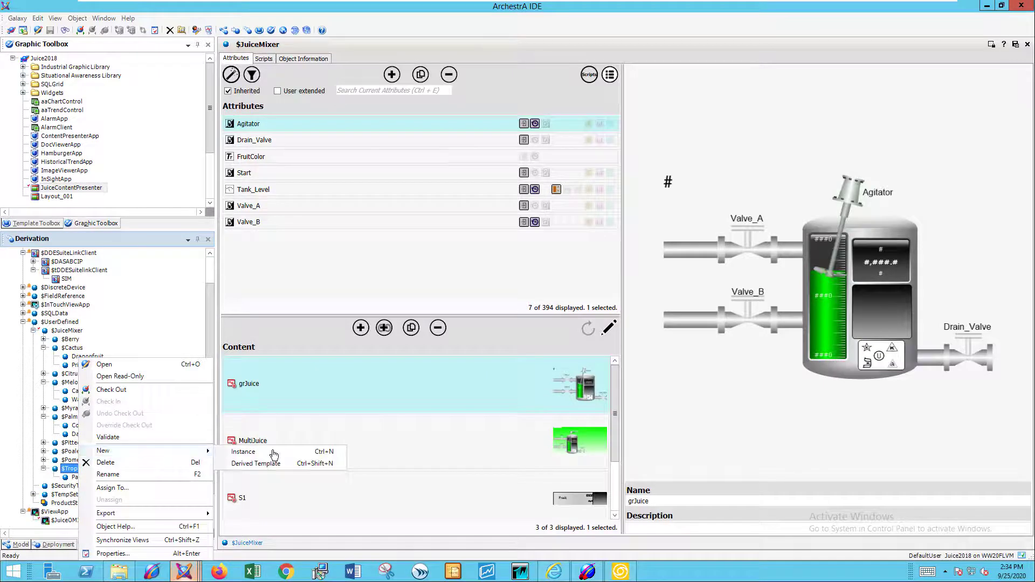
click(275, 456)
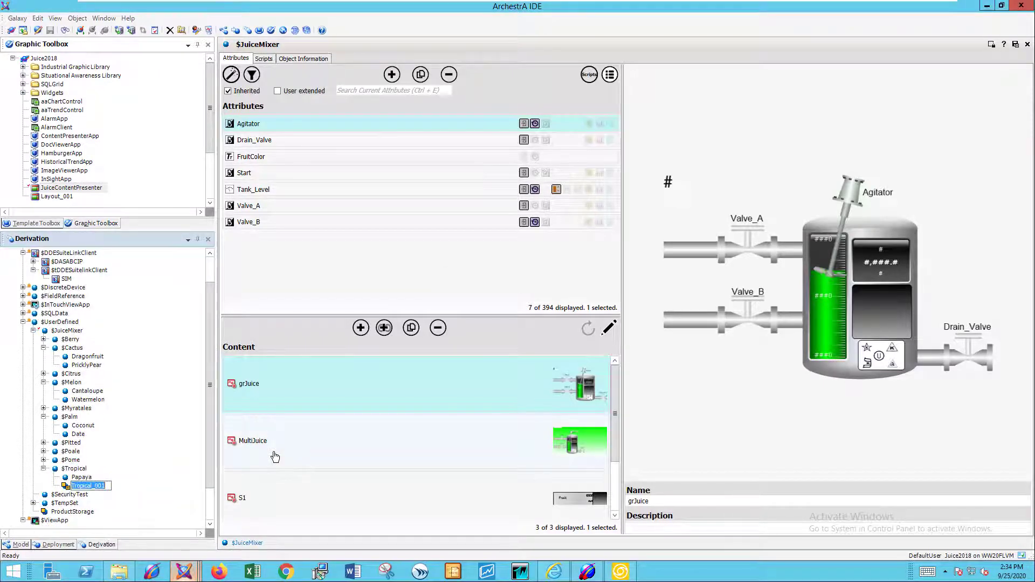
text(Mango)
key(Return)
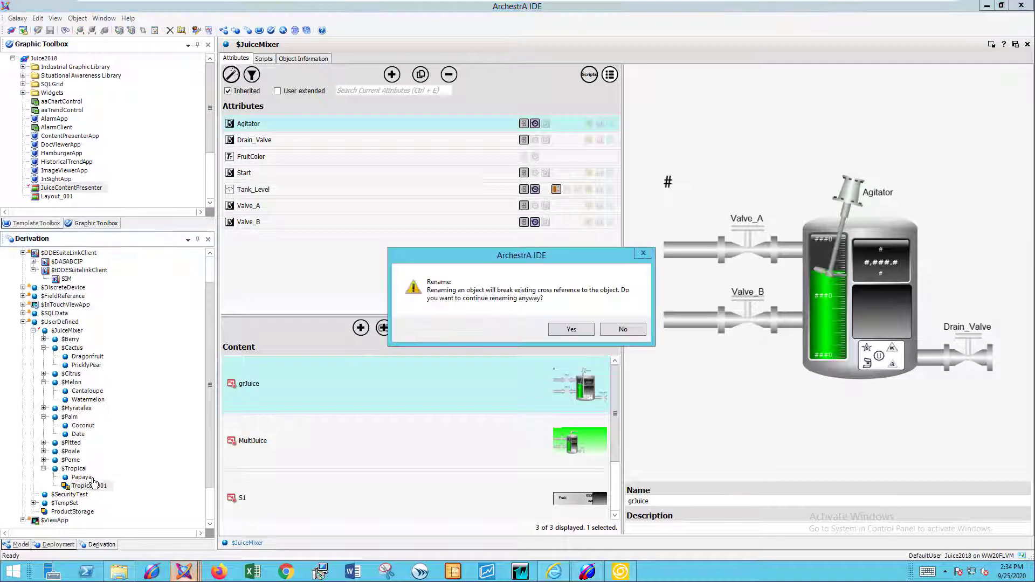
click(570, 330)
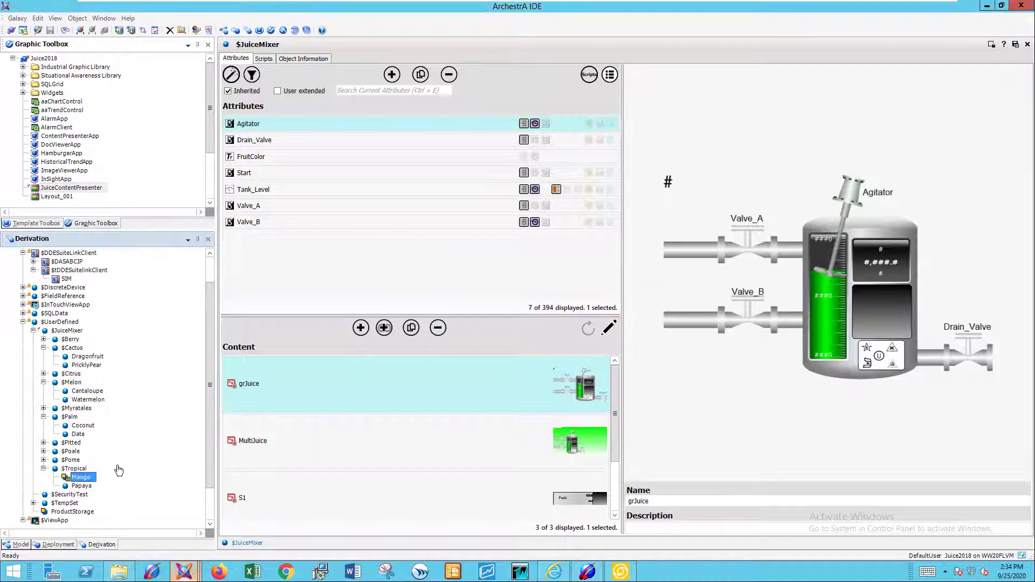
Locate the Mango instance in the galaxy's deployment structure and view the commands available for it.
click(20, 544)
drag(210, 458, 200, 368)
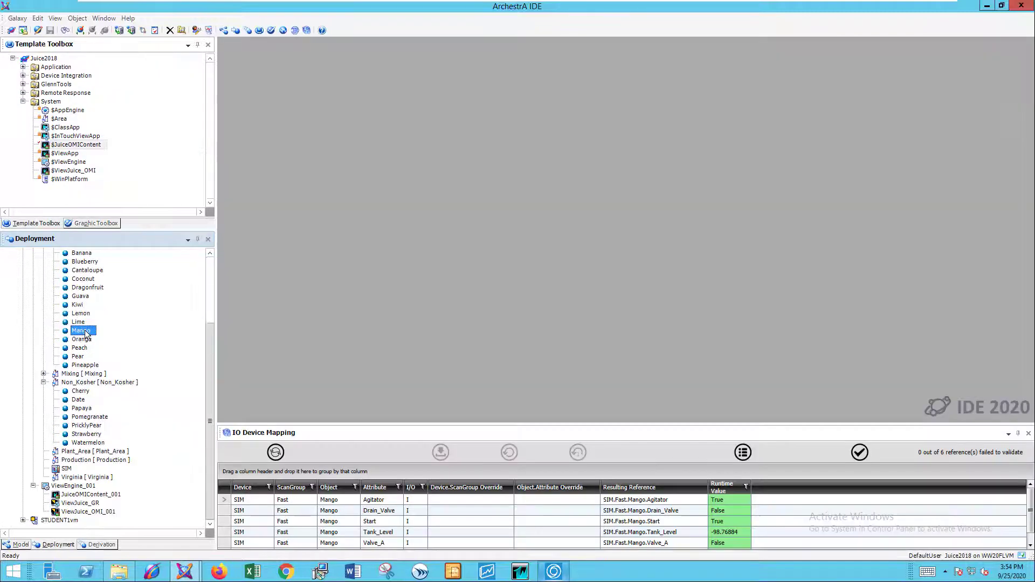
right_click(84, 330)
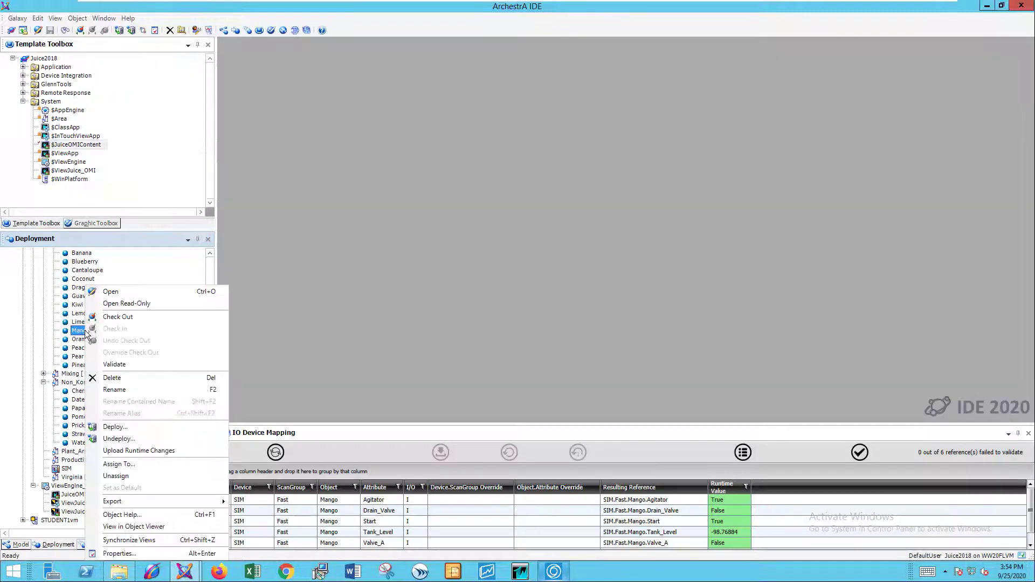
click(329, 311)
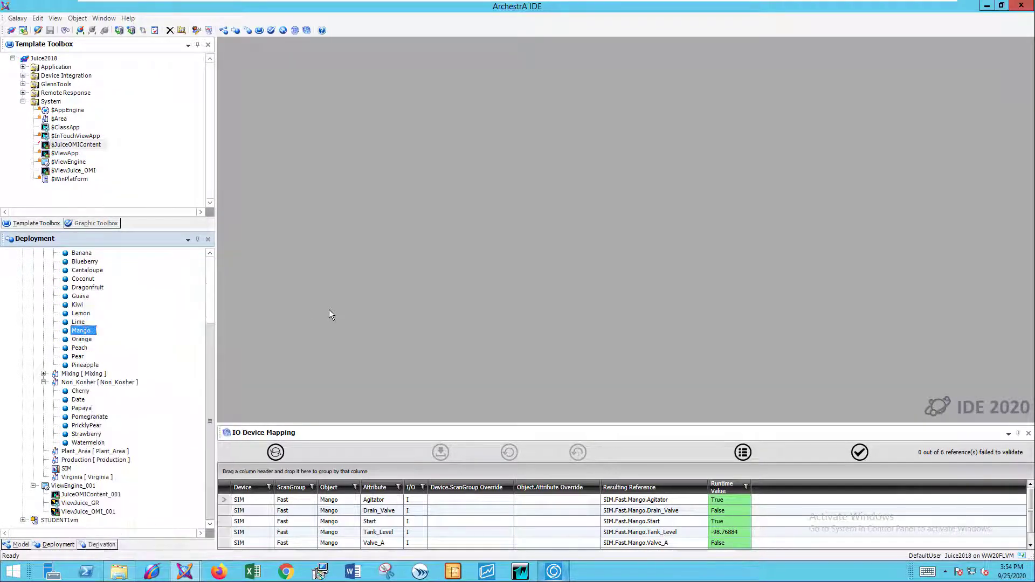
Switch to the running InTouch OMI application and show the PricklyPear mixer's content.
click(553, 572)
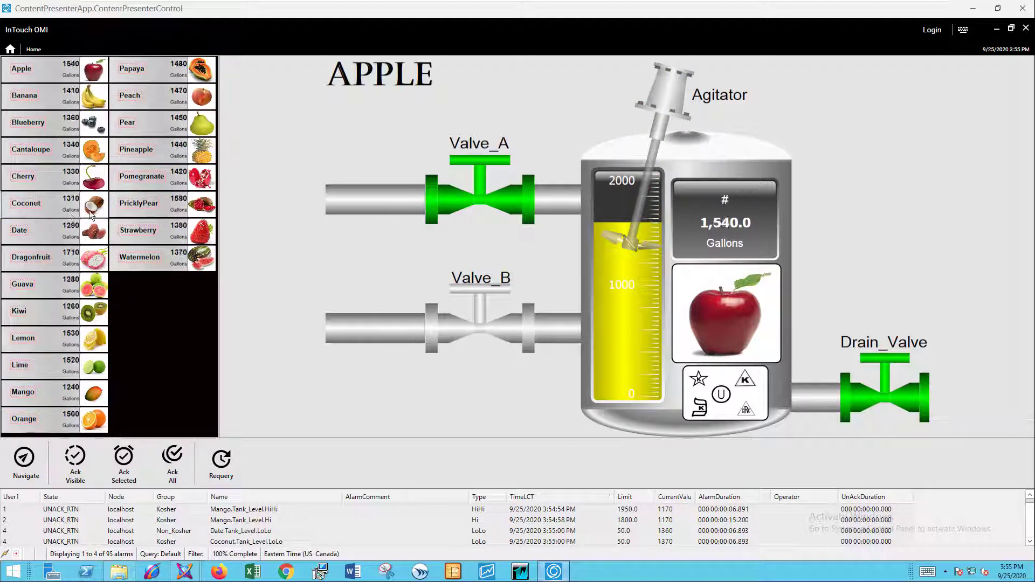
click(128, 207)
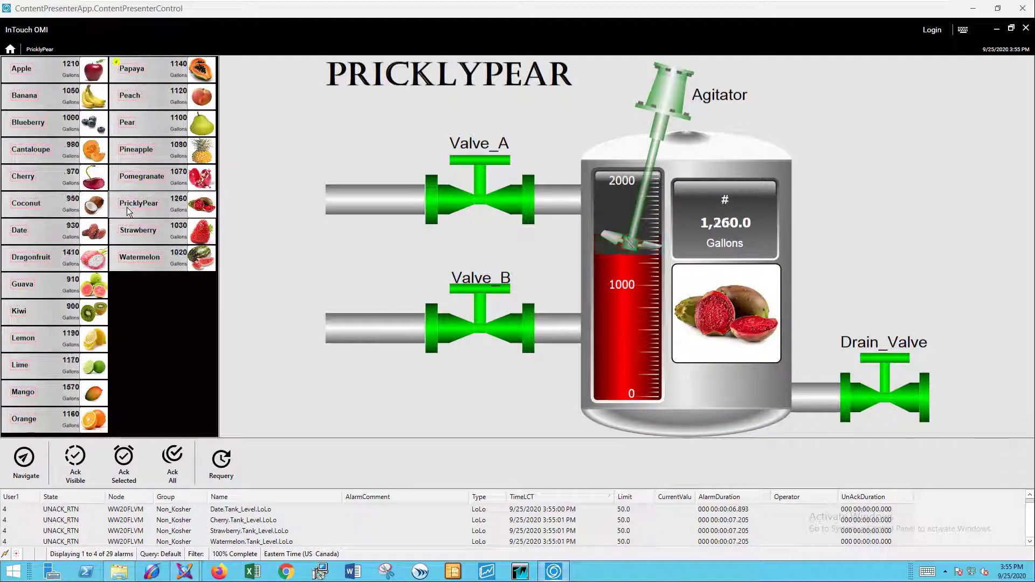